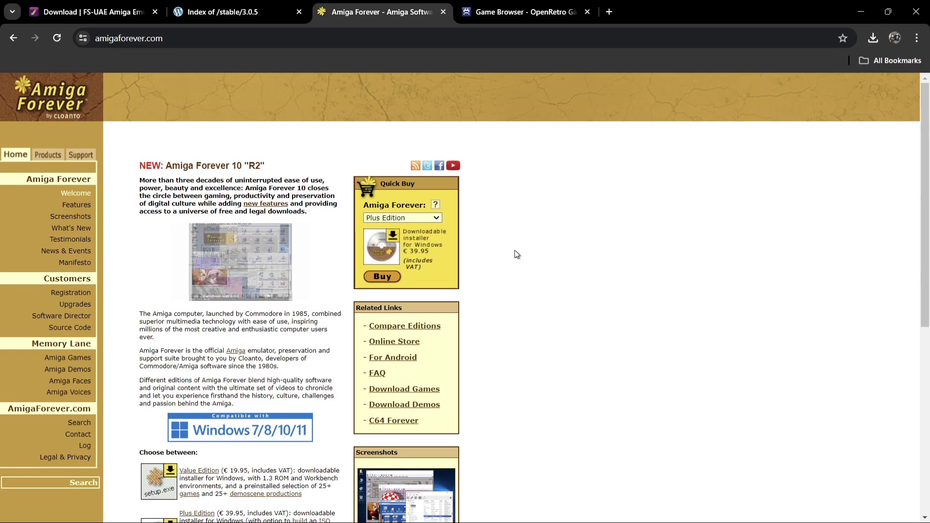
# - View the OpenRetro Amiga game list, leave the browser and open FS-UAE-Suite_3.0.5_Windows_x86-64.zip from the desktop
pyautogui.click(520, 13)
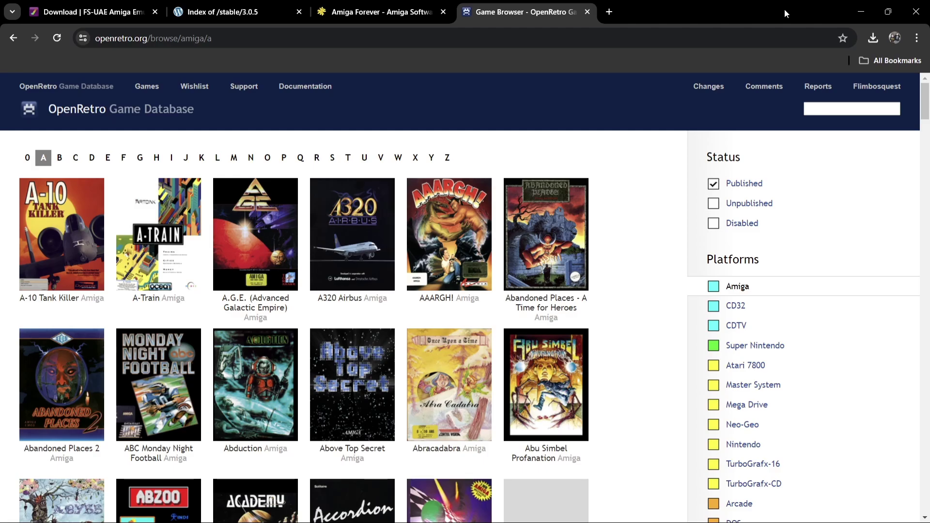
pyautogui.click(864, 10)
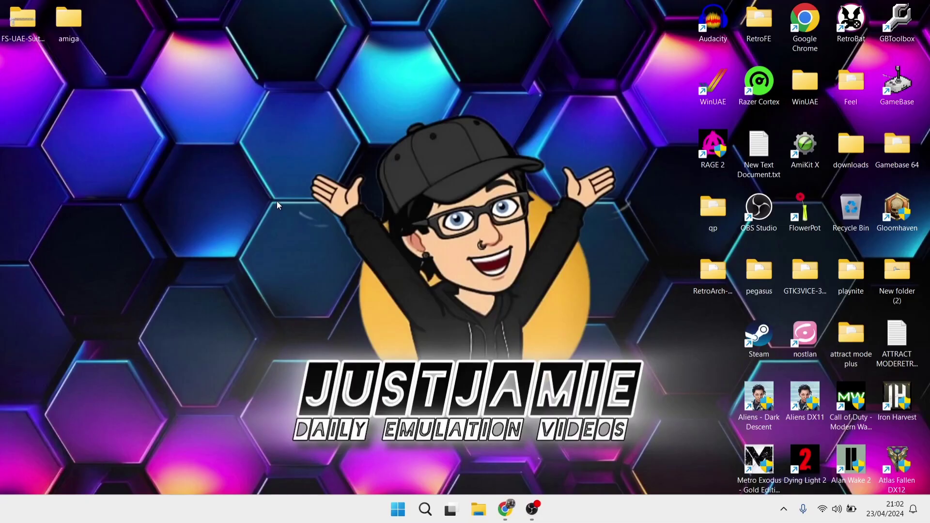
pyautogui.moveTo(21, 19); pyautogui.dragTo(253, 83)
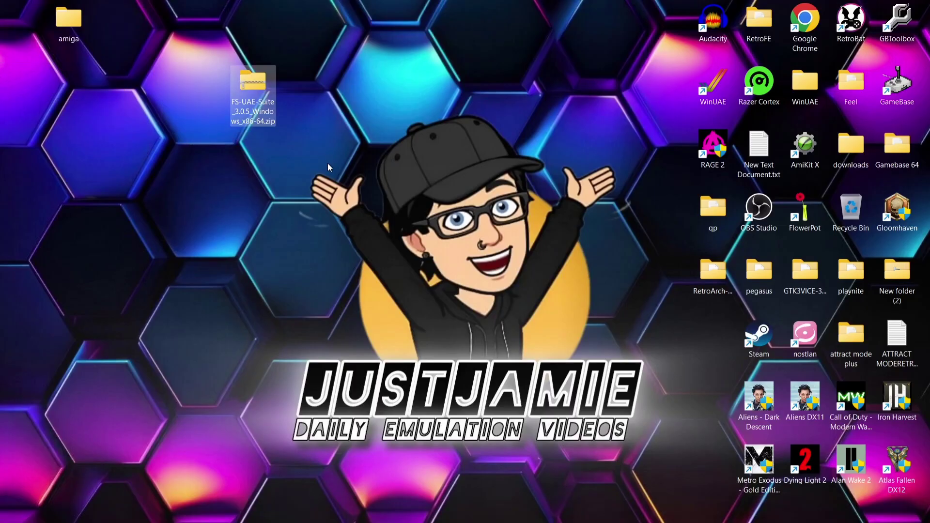
pyautogui.doubleClick(257, 82)
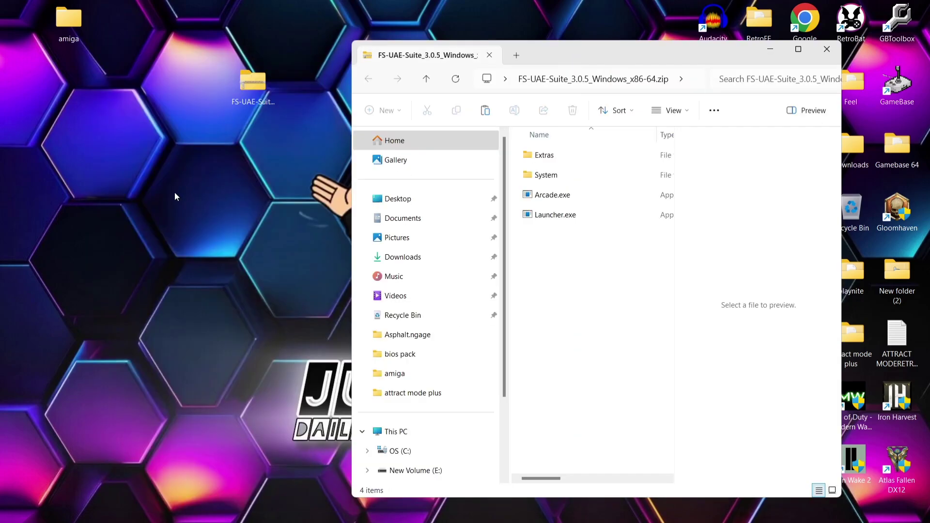
# - Create a desktop folder named FS-UAE and extract the entire contents of the open zip archive into it
pyautogui.rightClick(175, 194)
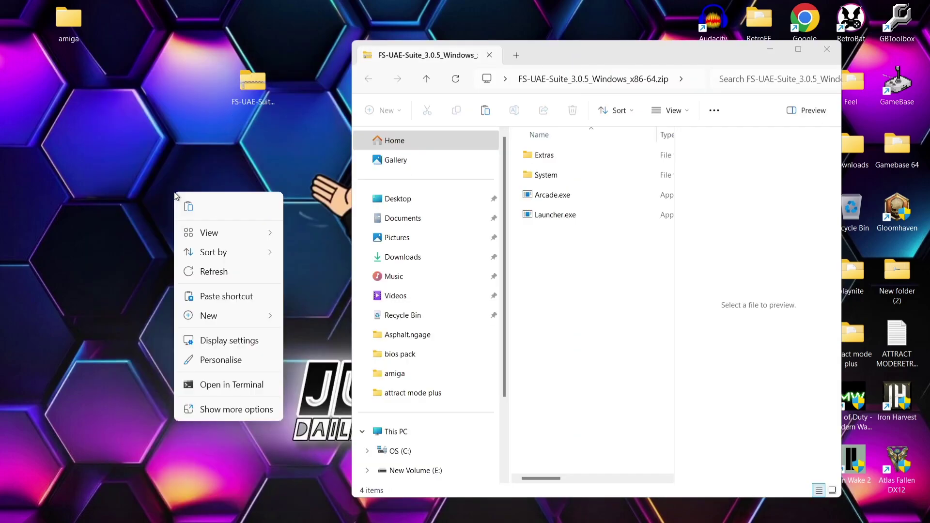
pyautogui.moveTo(216, 314)
pyautogui.click(368, 315)
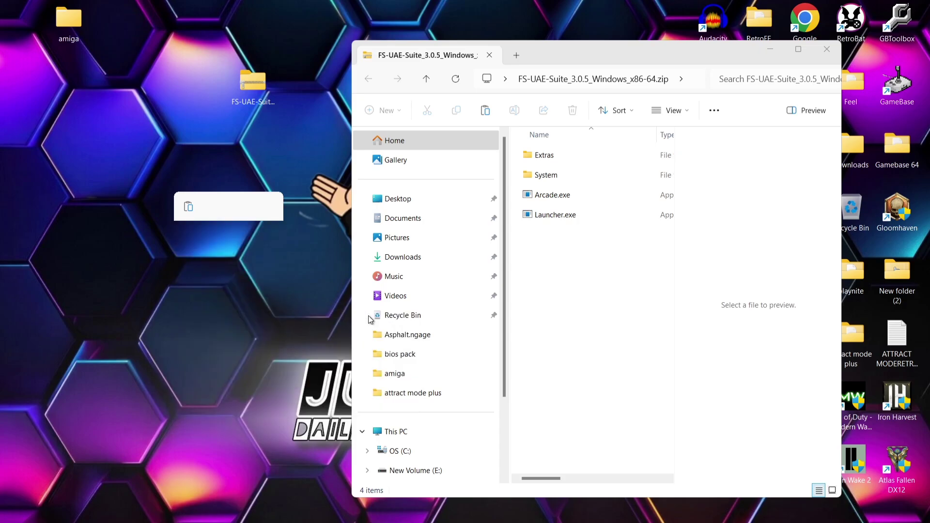
pyautogui.write('FS')
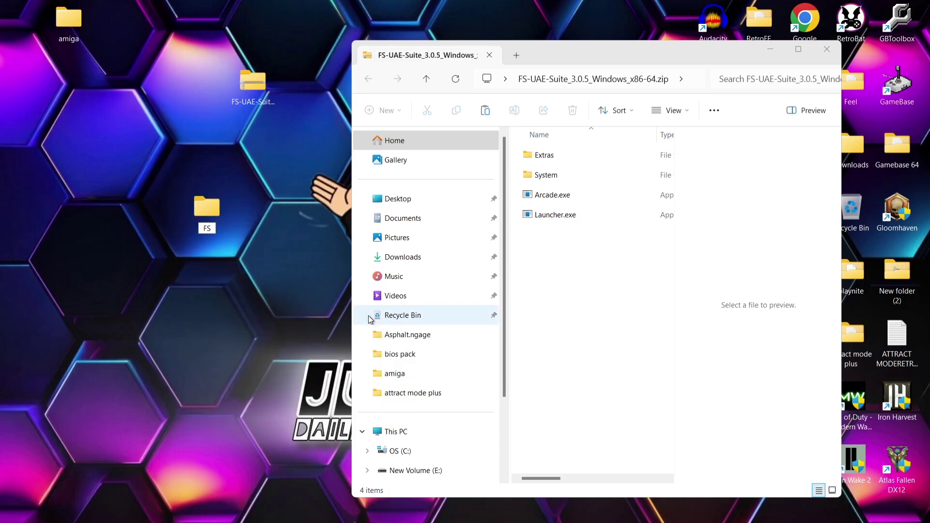
pyautogui.write('-UAE')
pyautogui.press('Return')
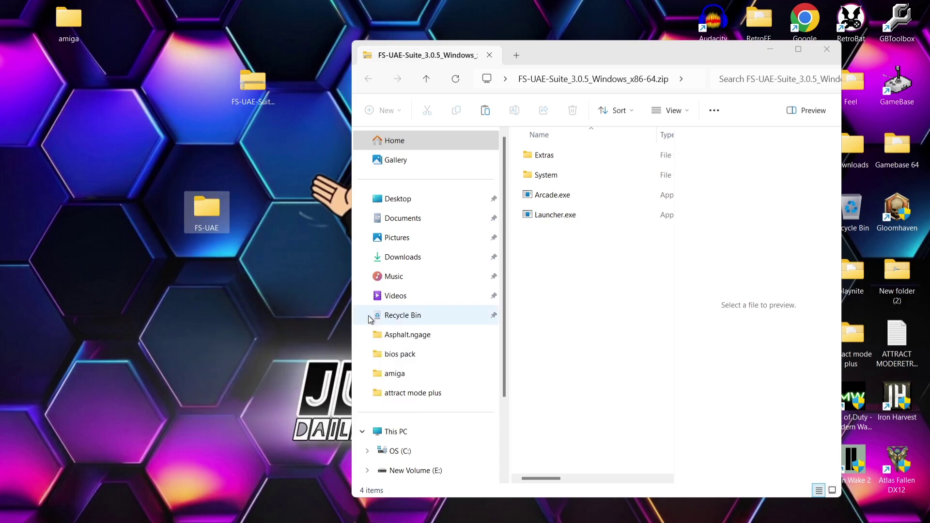
pyautogui.moveTo(630, 245); pyautogui.dragTo(211, 213)
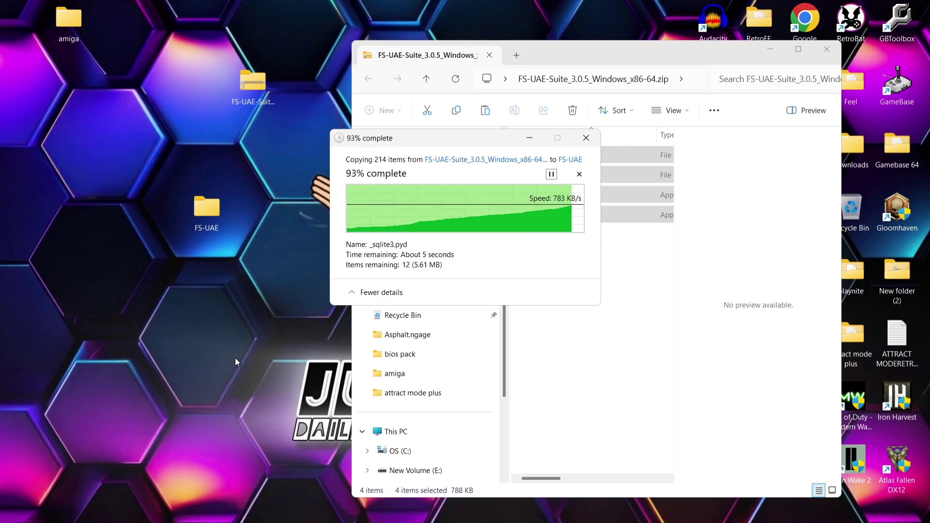
pyautogui.click(817, 47)
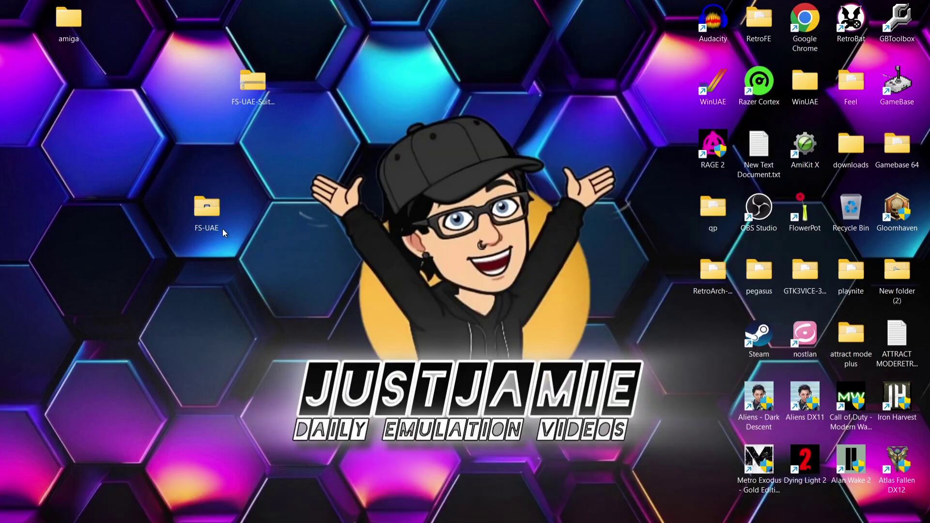
# - Run Launcher.exe from the desktop FS-UAE folder once, maximize the launcher and close it again
pyautogui.doubleClick(217, 216)
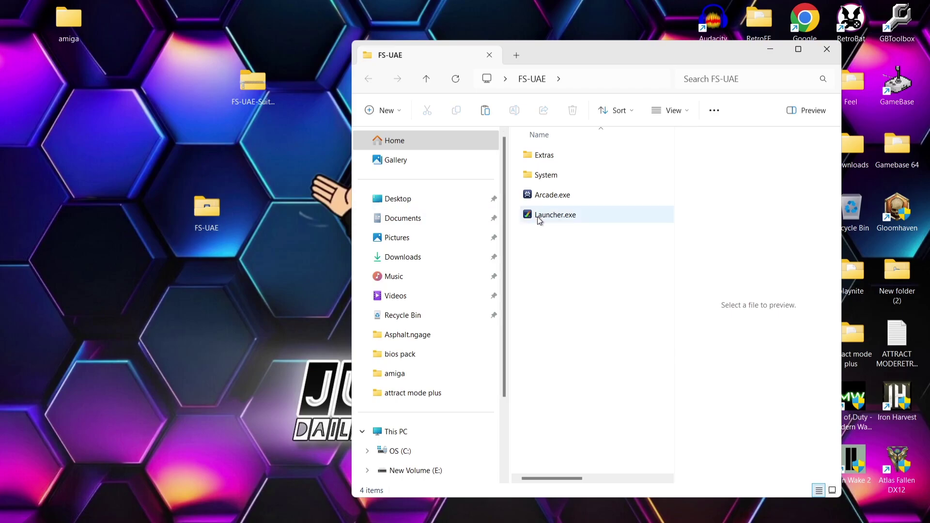
pyautogui.doubleClick(565, 215)
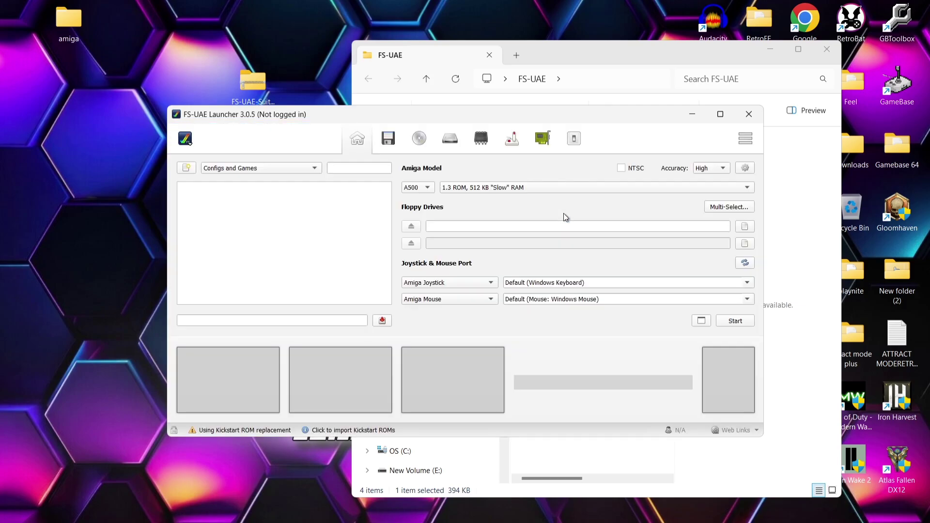
pyautogui.doubleClick(395, 115)
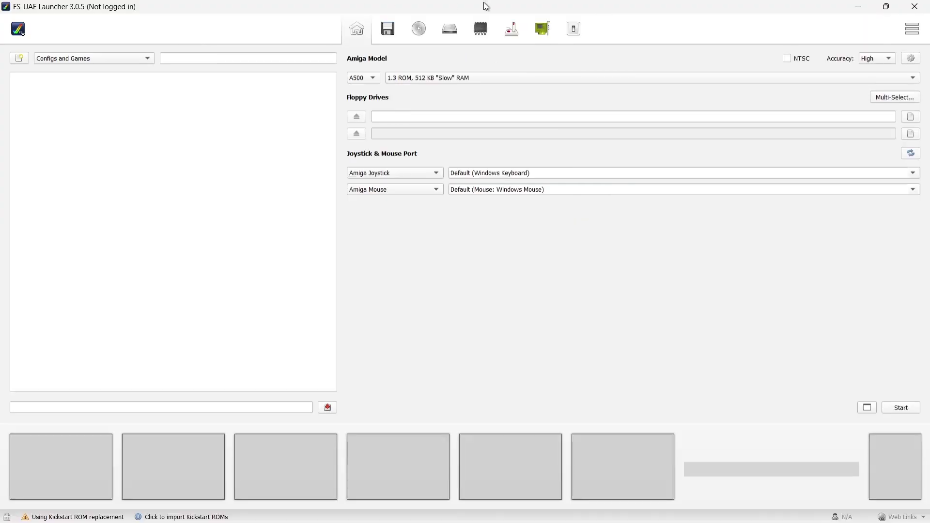
pyautogui.click(926, 4)
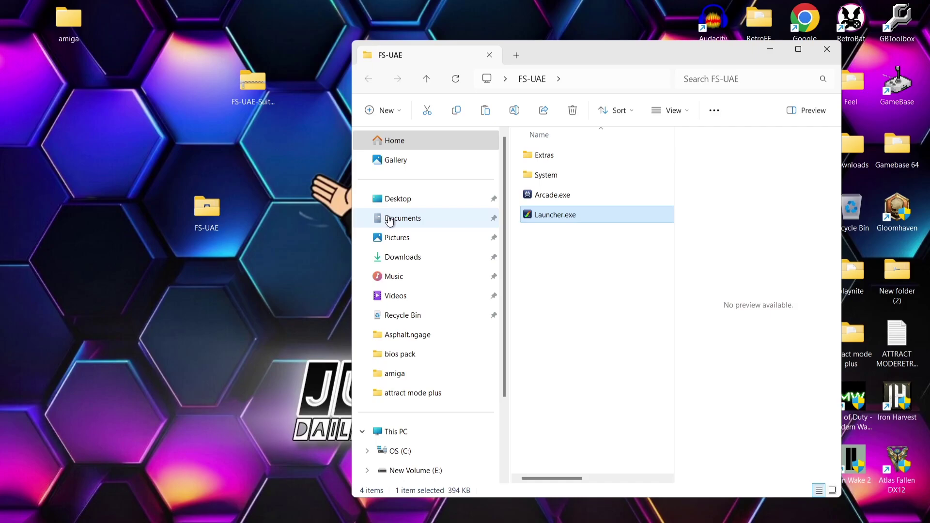
# - Create a folder named WHDLoad inside the FS-UAE folder in Documents
pyautogui.click(433, 221)
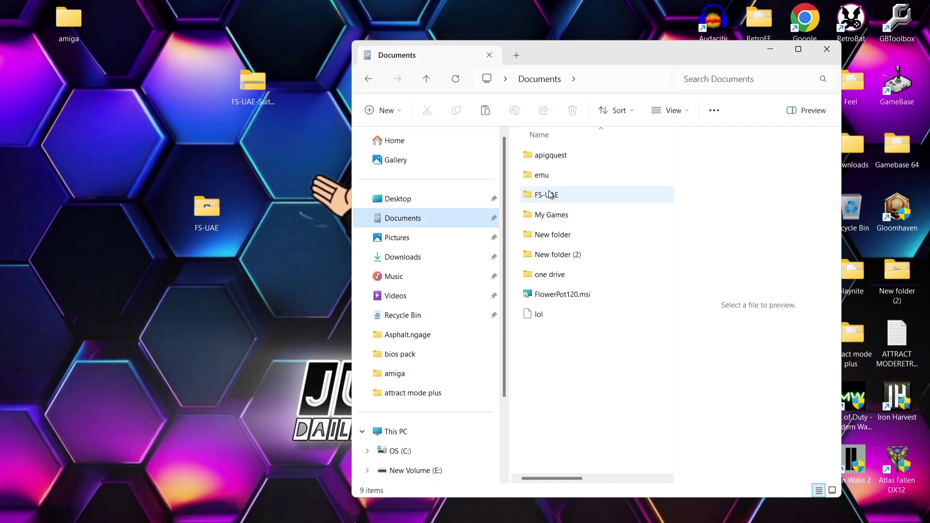
pyautogui.doubleClick(585, 196)
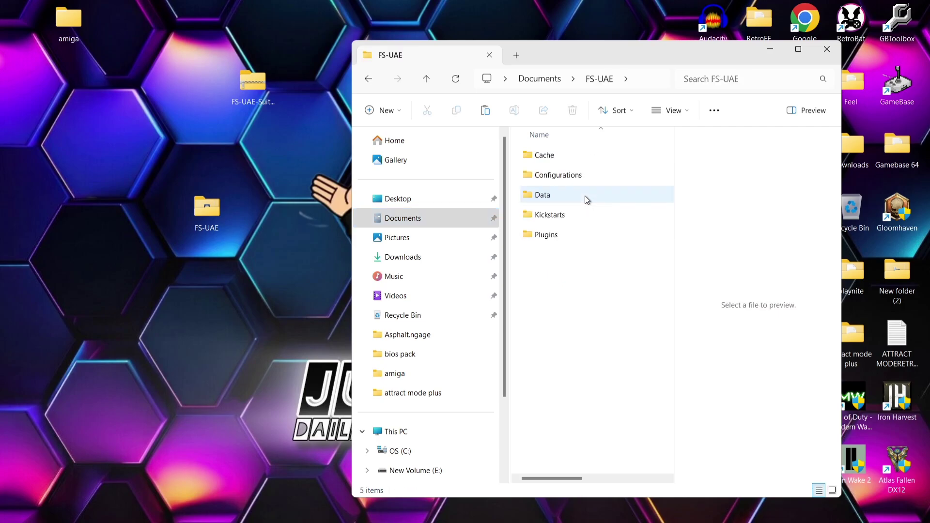
pyautogui.rightClick(553, 330)
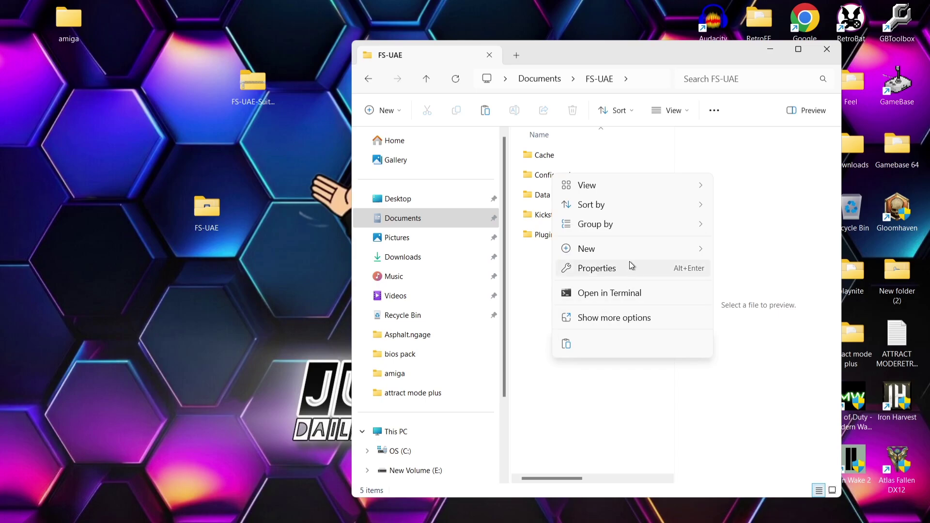
pyautogui.moveTo(627, 248)
pyautogui.click(774, 246)
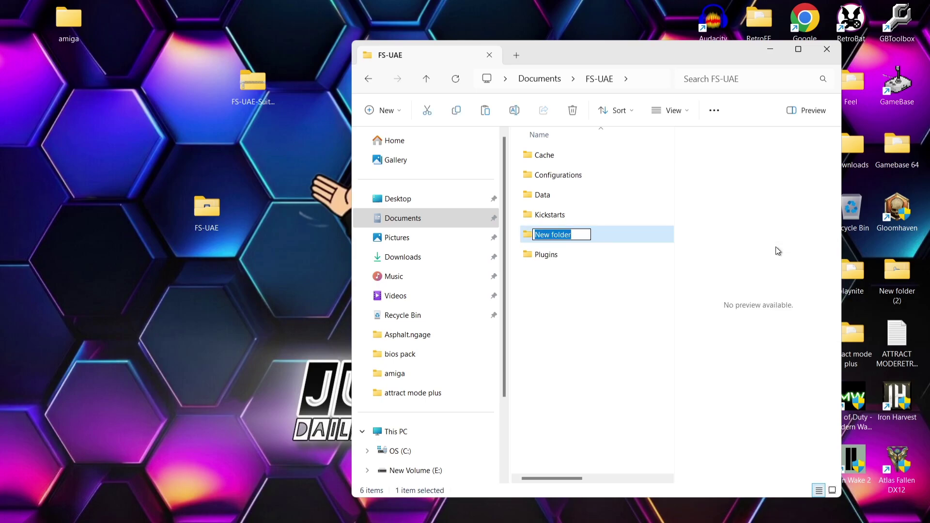
pyautogui.write('WHDLoad')
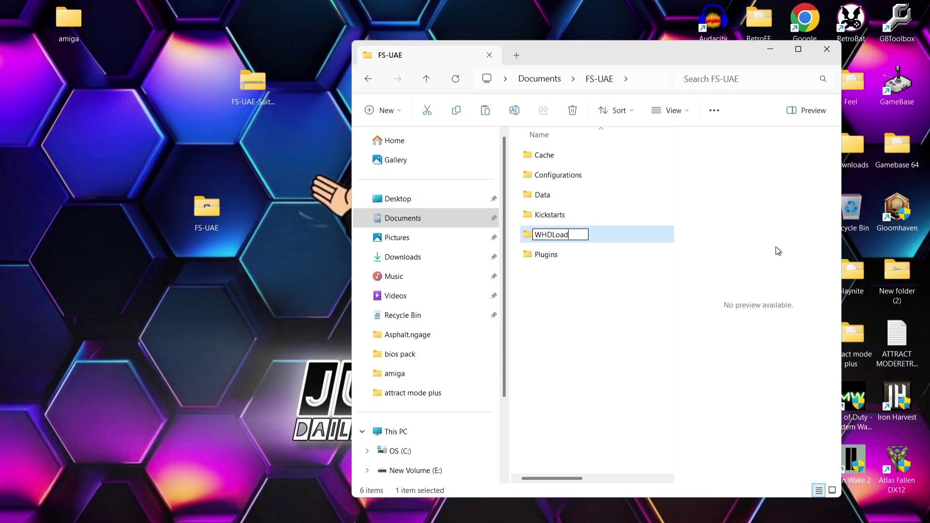
pyautogui.press('Return')
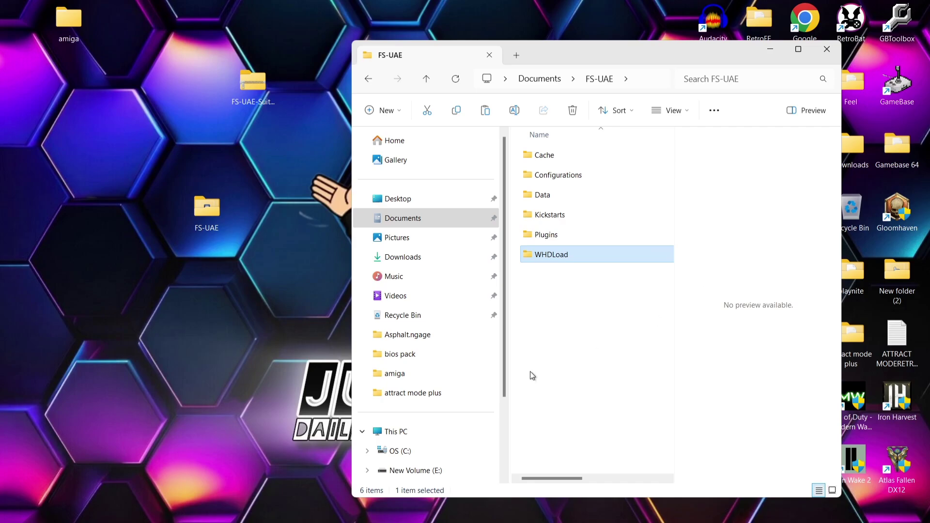
pyautogui.click(549, 358)
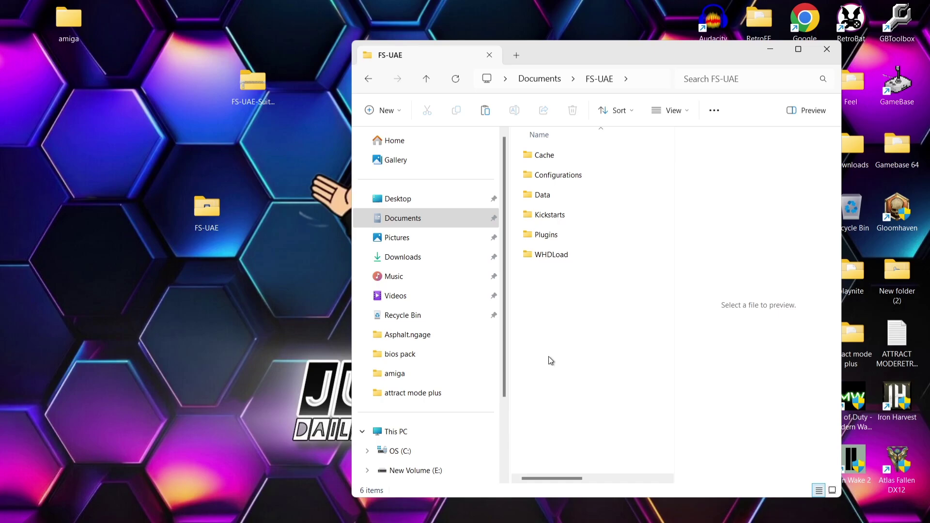
# - Open the WHDLoad folder and the desktop amiga folder side by side, and inspect the contents of GoldenAxe_v1.5_0017.zip
pyautogui.doubleClick(566, 257)
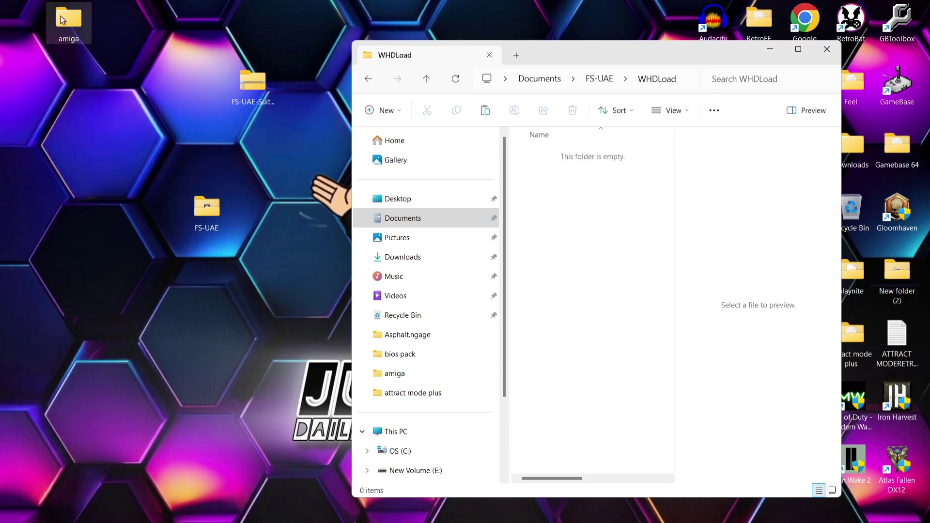
pyautogui.doubleClick(75, 27)
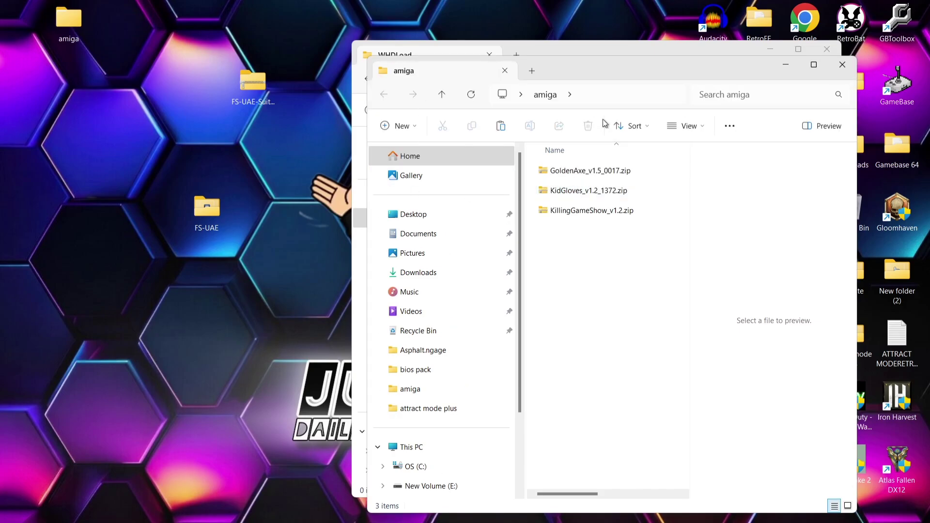
pyautogui.moveTo(588, 67); pyautogui.dragTo(246, 45)
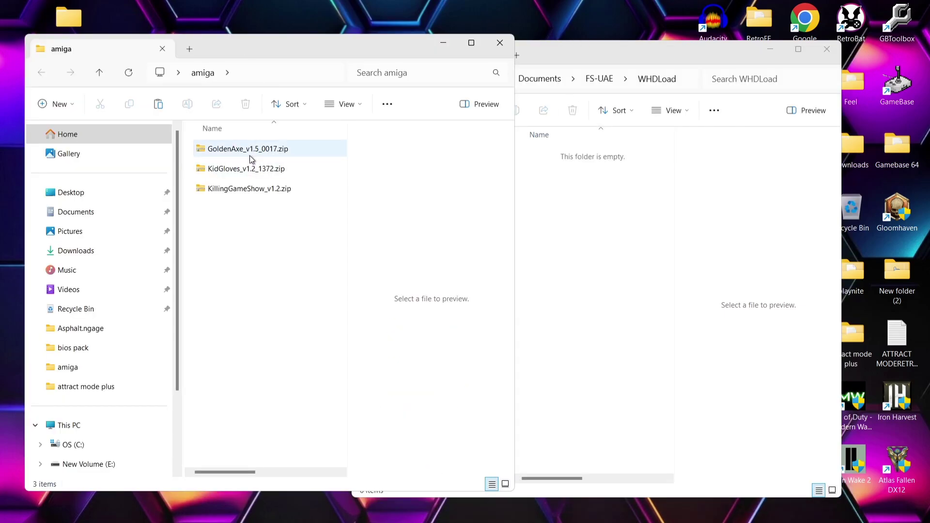
pyautogui.doubleClick(270, 151)
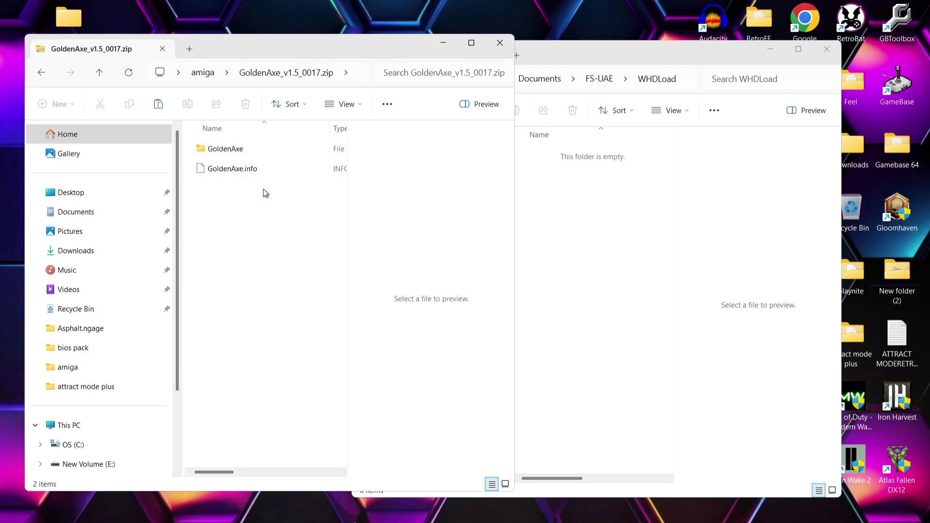
pyautogui.click(42, 72)
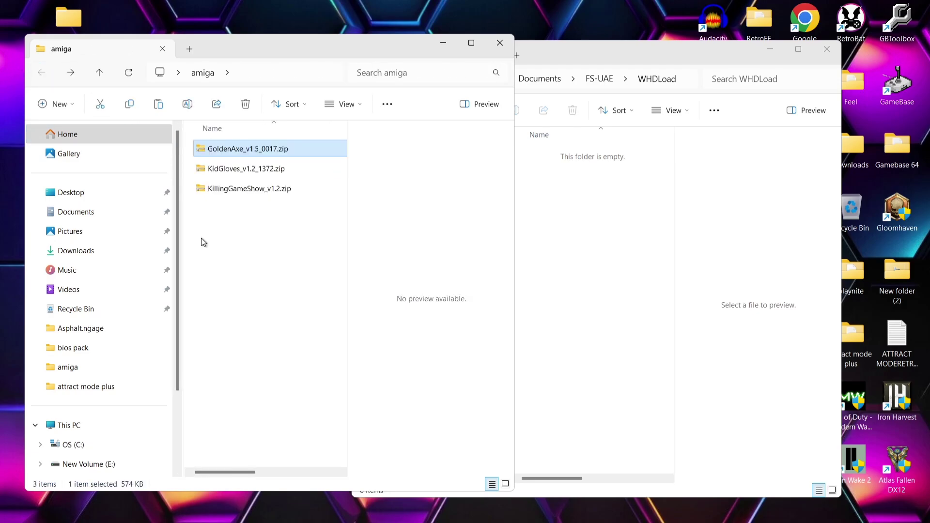
# - Move all three game zips from the amiga folder into WHDLoad and close both folder windows
pyautogui.moveTo(202, 237); pyautogui.dragTo(582, 235)
pyautogui.click(829, 50)
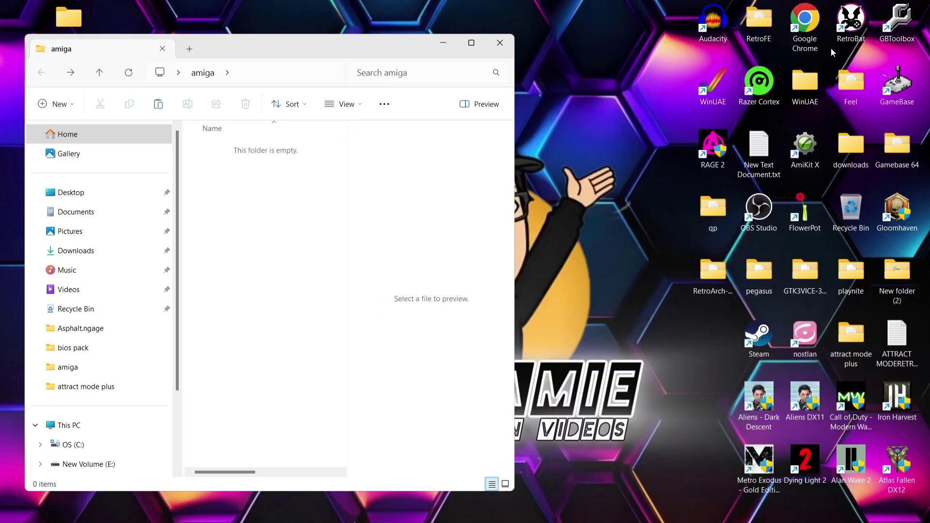
pyautogui.click(499, 42)
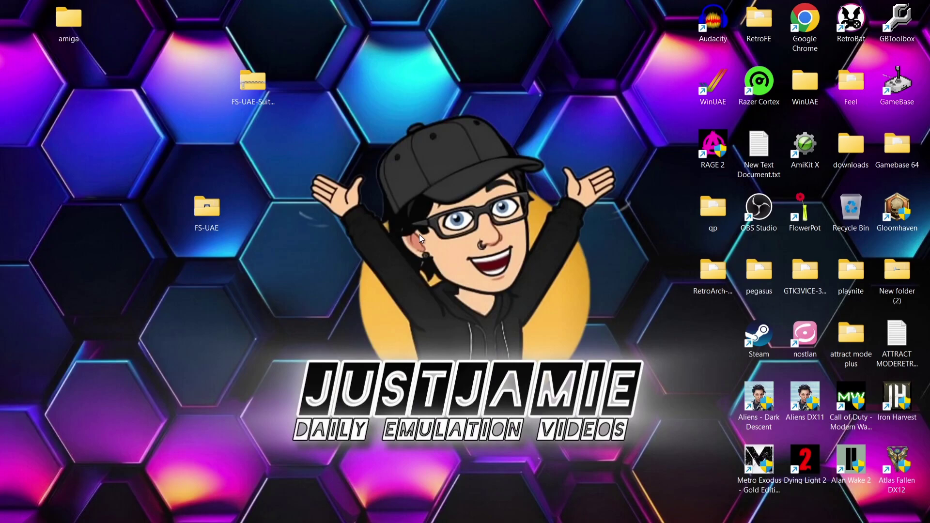
# - Search Windows for "blue" and open the Bluetooth and other devices settings
pyautogui.moveTo(419, 520)
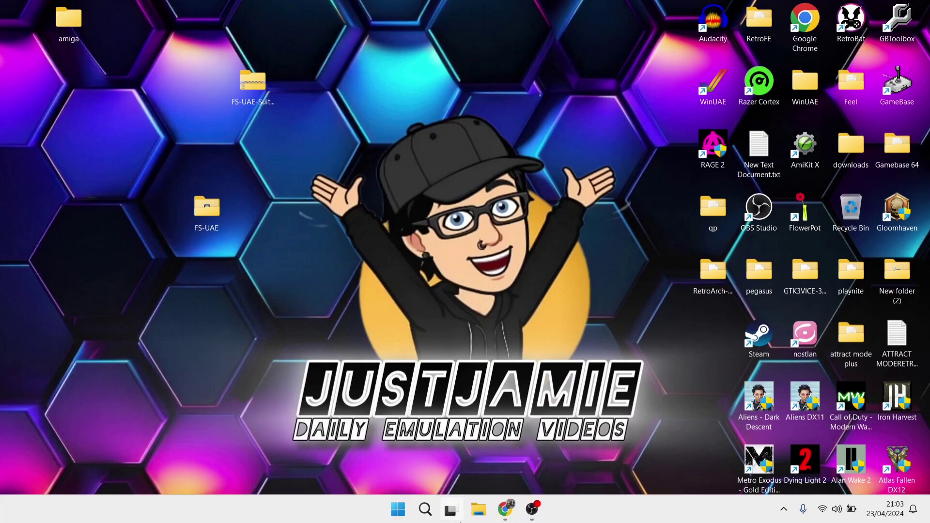
pyautogui.click(425, 515)
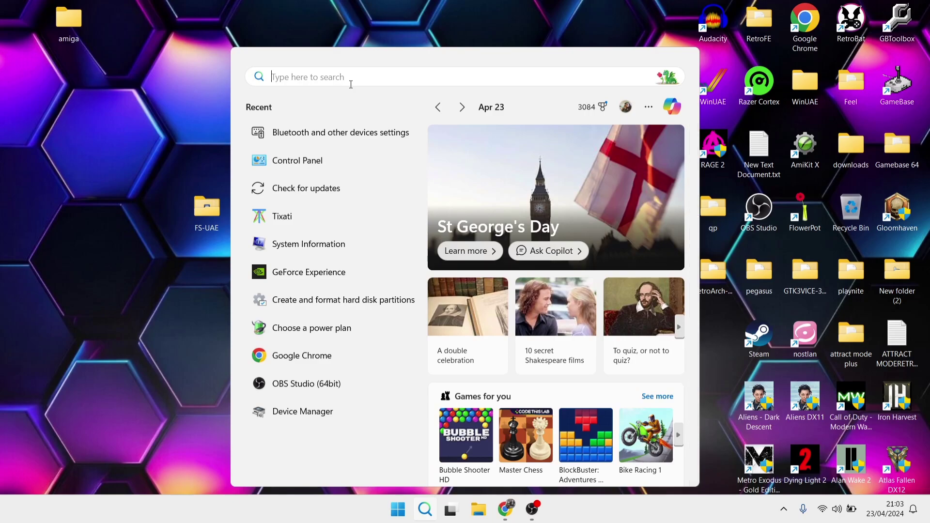
pyautogui.write('blue')
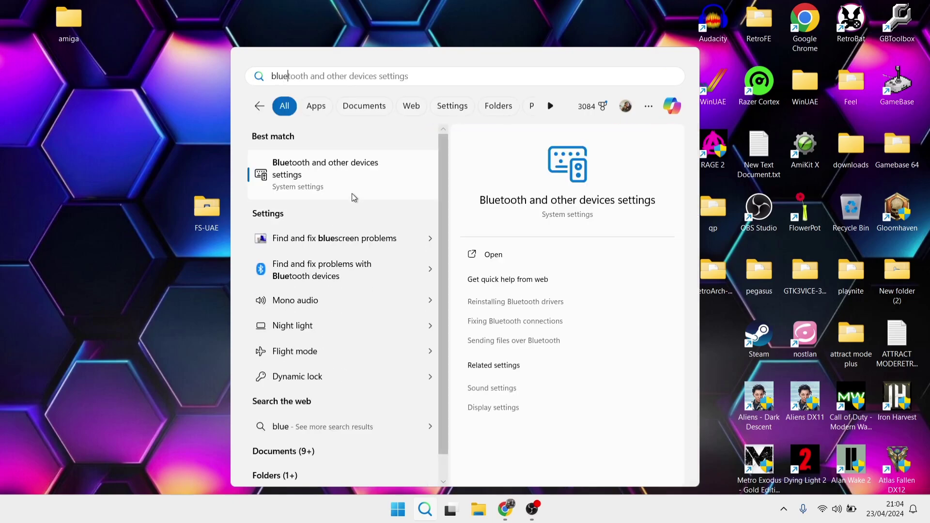
pyautogui.click(387, 171)
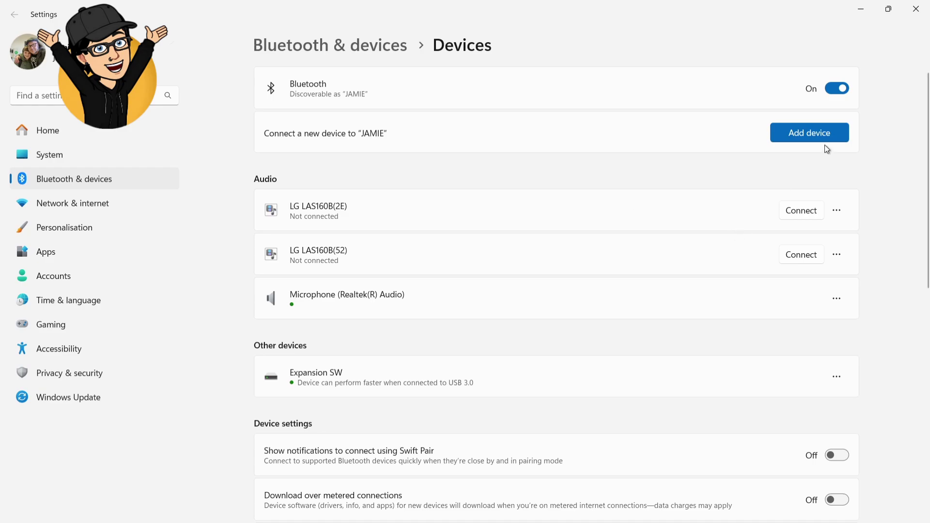
# - Add the Xbox Wireless Controller as a new Bluetooth device and close the pairing dialog
pyautogui.click(827, 136)
pyautogui.click(374, 179)
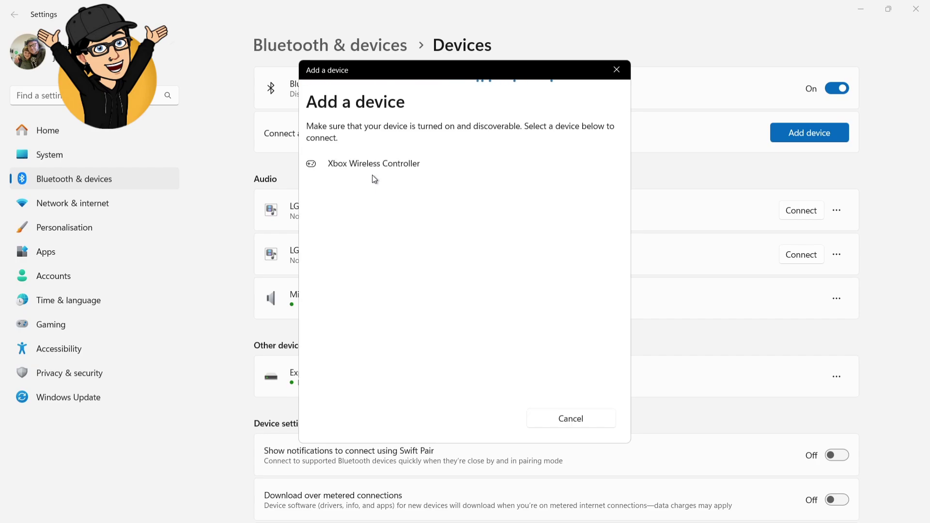
pyautogui.click(403, 168)
pyautogui.click(583, 419)
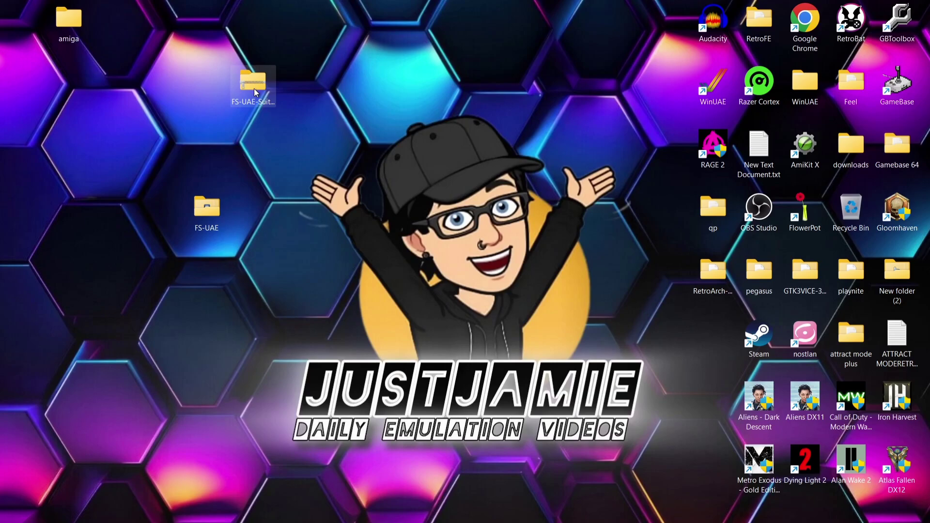
# - Delete the FS-UAE Suite zip archive from the desktop
pyautogui.rightClick(256, 92)
pyautogui.press('Escape')
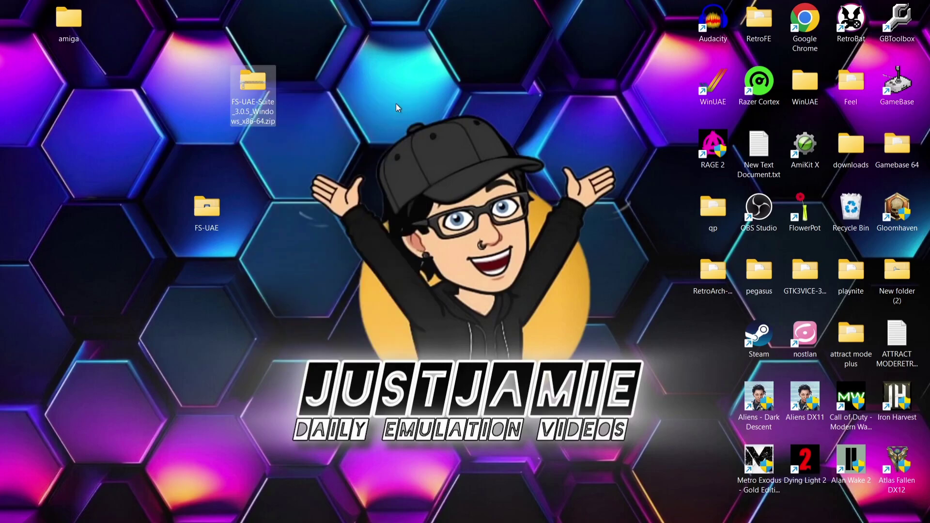
# - Remove the FS-UAE Suite zip from the desktop and start Launcher.exe from the FS-UAE folder
pyautogui.press('Delete')
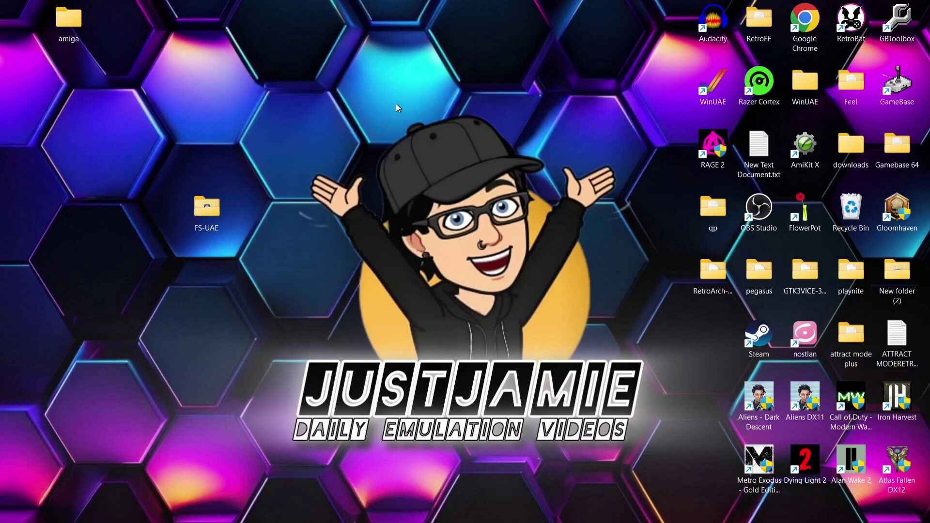
pyautogui.doubleClick(209, 209)
pyautogui.doubleClick(315, 42)
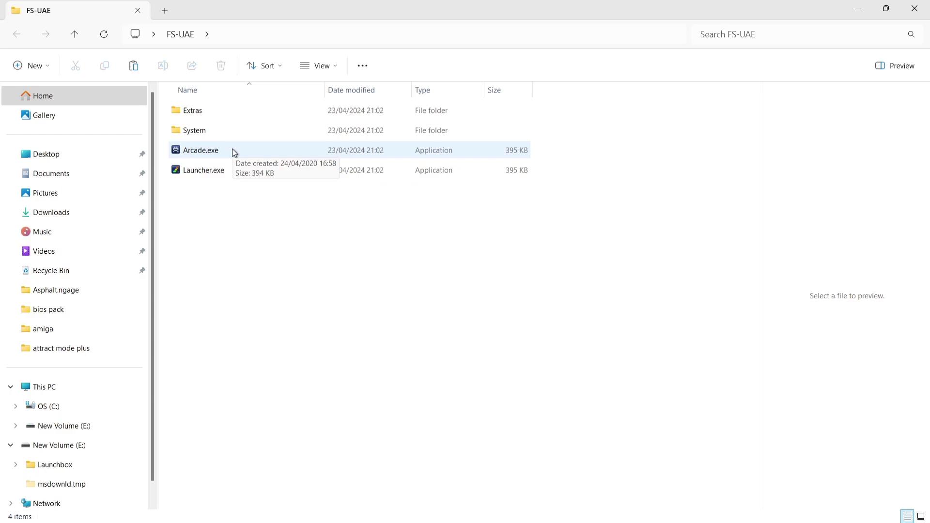
pyautogui.doubleClick(229, 166)
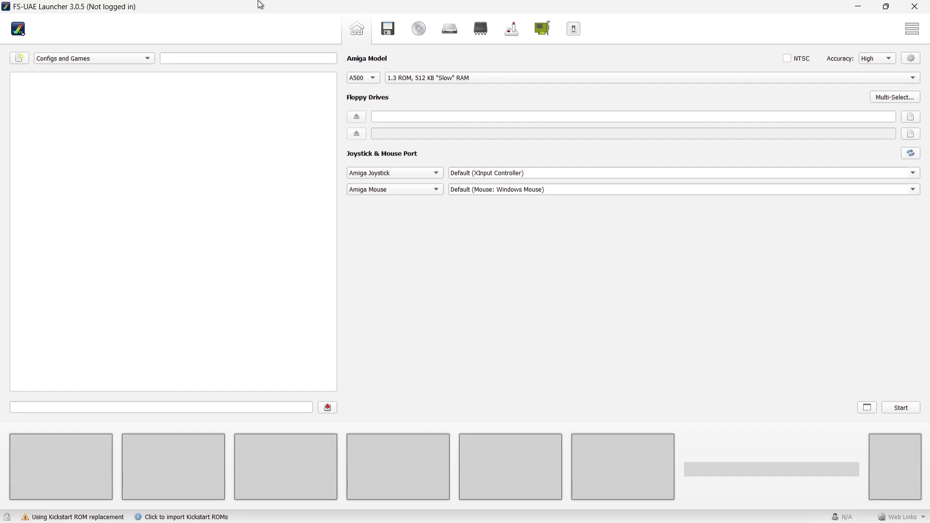
# - View the OpenRetro Amiga game list in Chrome, return to FS-UAE Launcher and log in to the OpenRetro account
pyautogui.click(19, 30)
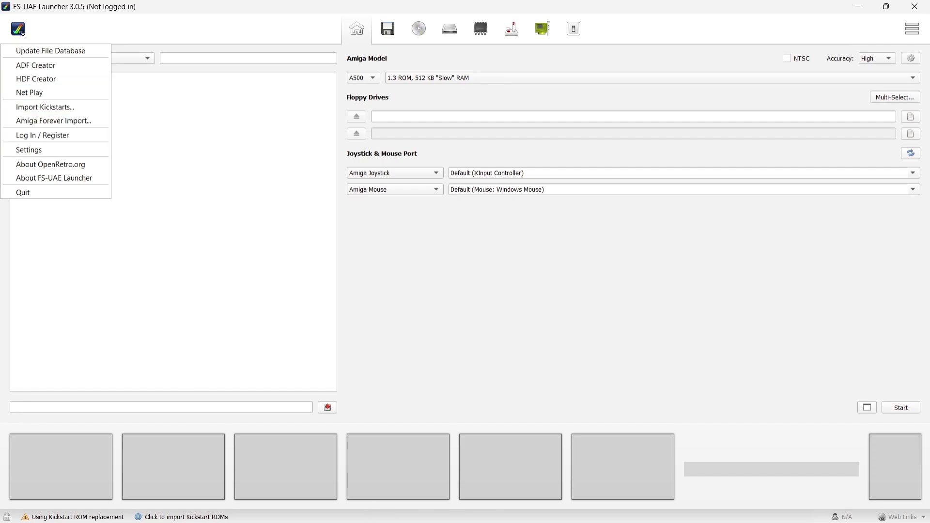
pyautogui.click(498, 512)
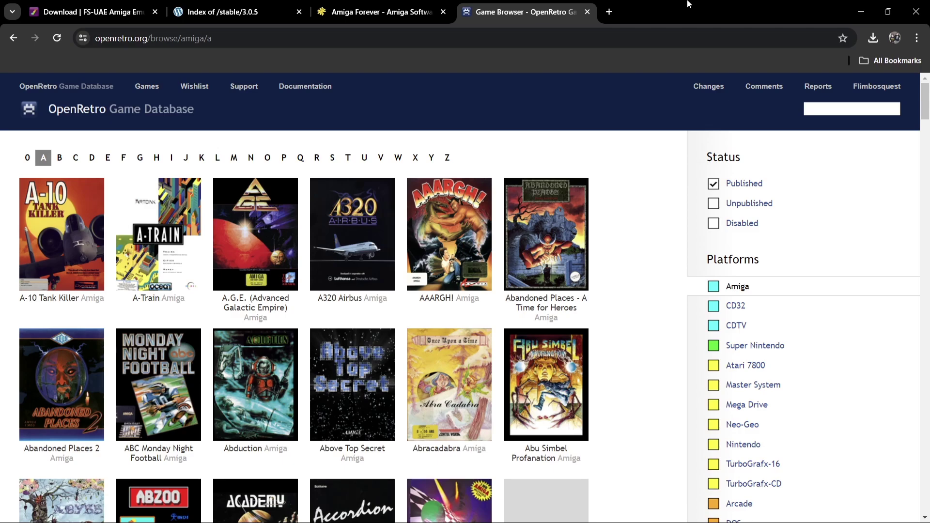
pyautogui.click(861, 8)
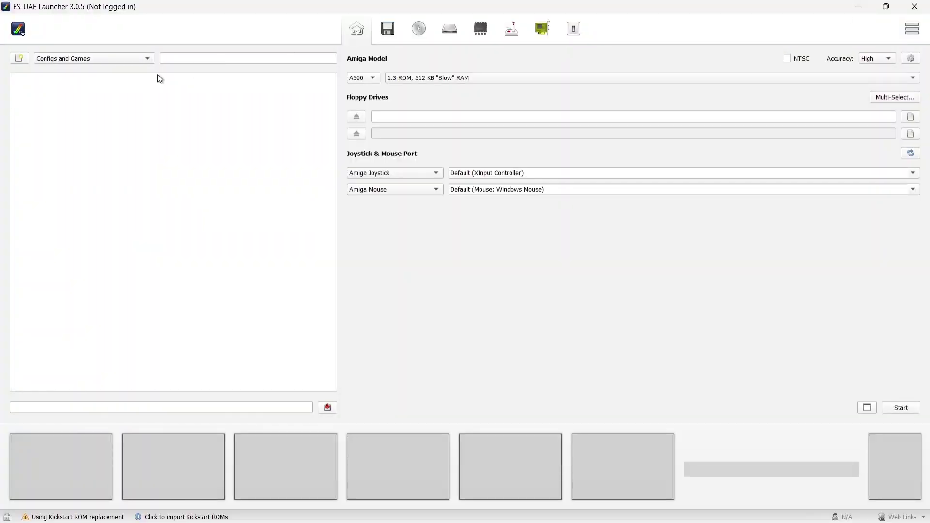
pyautogui.click(18, 29)
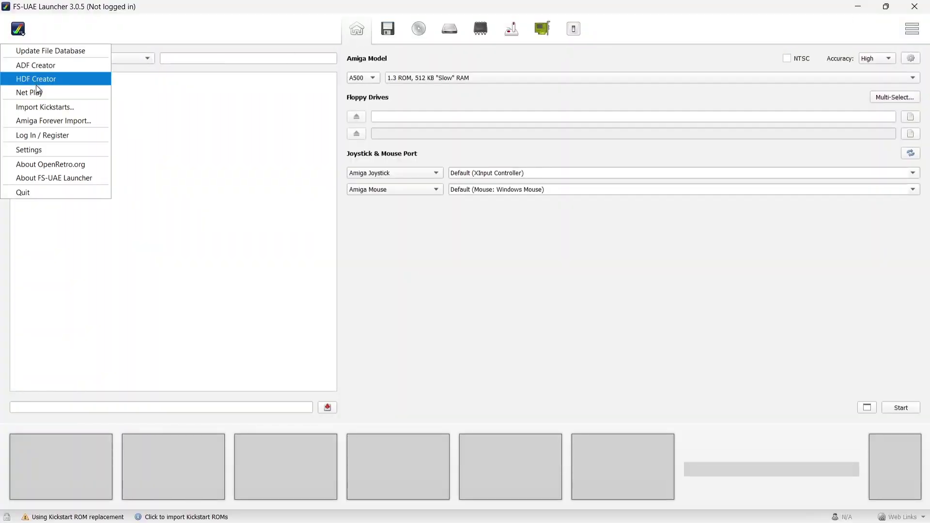
pyautogui.click(39, 135)
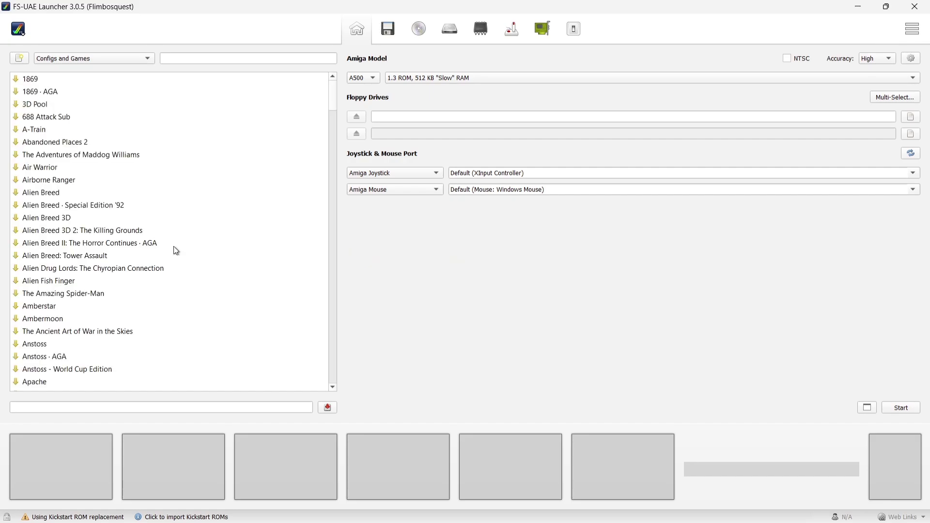
# - Look through the details of Alien Breed: Tower Assault, Air Warrior, Alien Fish Finger and Abandoned Places 2 in the game list
pyautogui.click(97, 252)
pyautogui.click(47, 168)
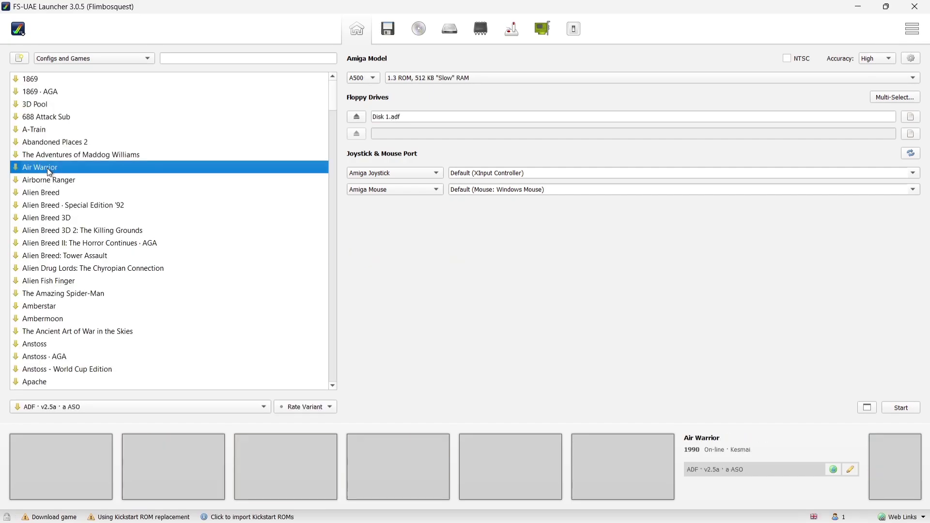
pyautogui.click(57, 280)
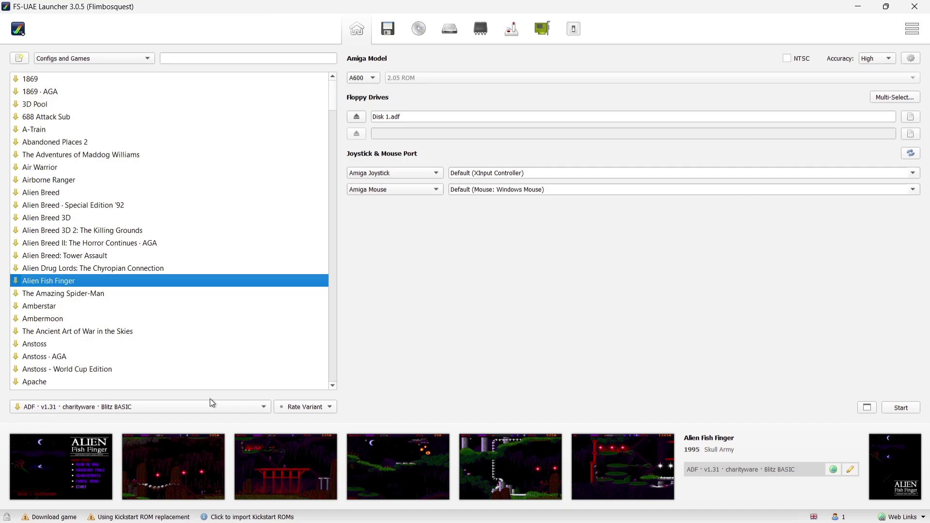
pyautogui.click(67, 141)
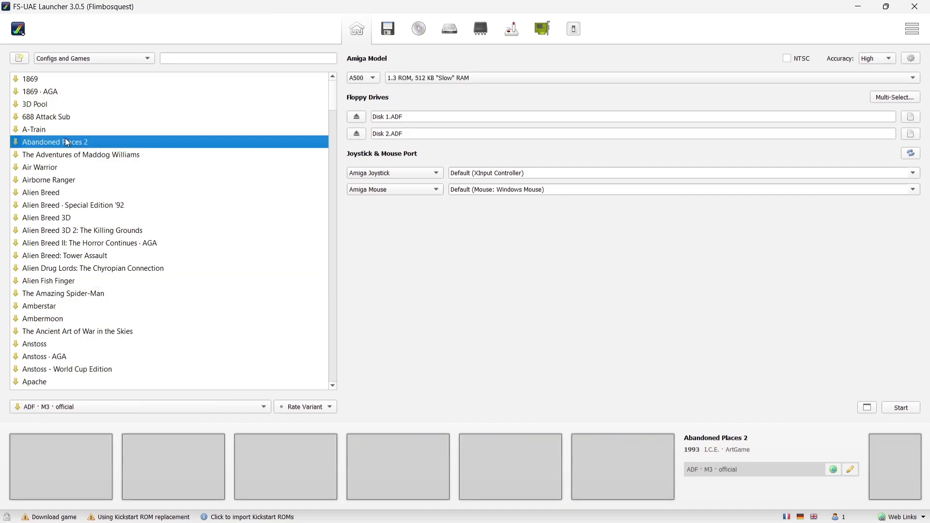
# - Choose E:/Launchbox/emulators/RetroArch/system as the source folder for importing Kickstarts and ROMs
pyautogui.click(25, 36)
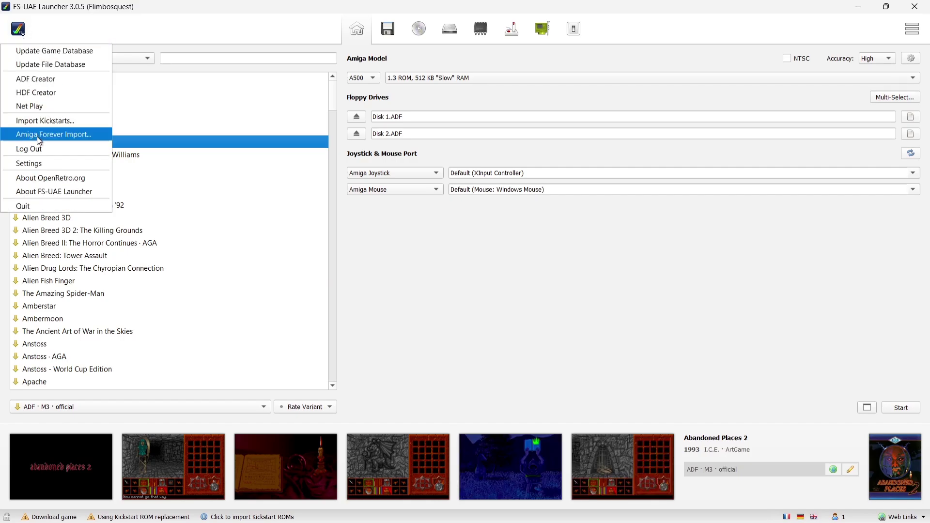
pyautogui.click(45, 125)
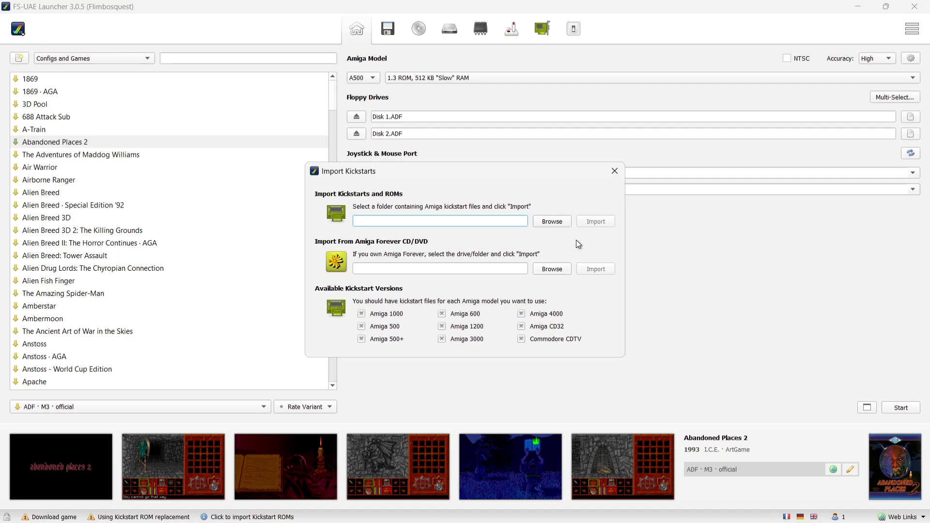
pyautogui.click(561, 221)
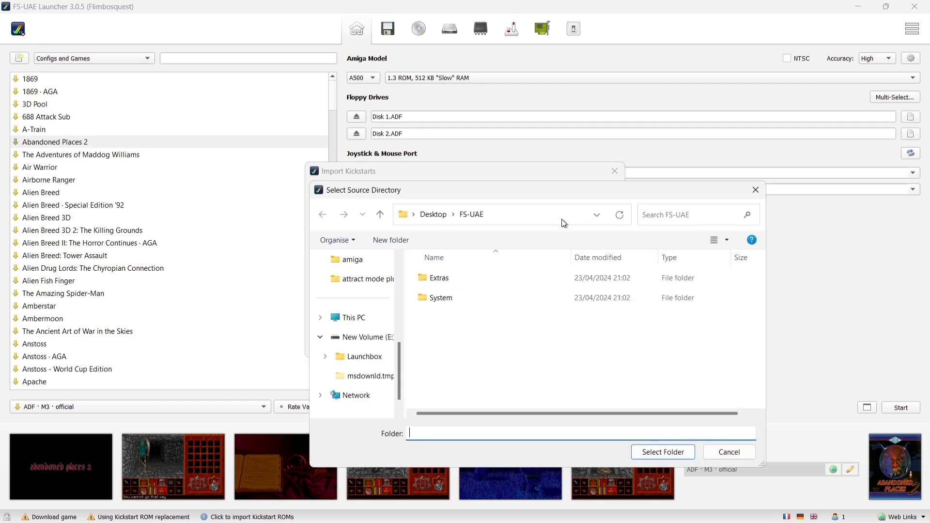
pyautogui.click(361, 309)
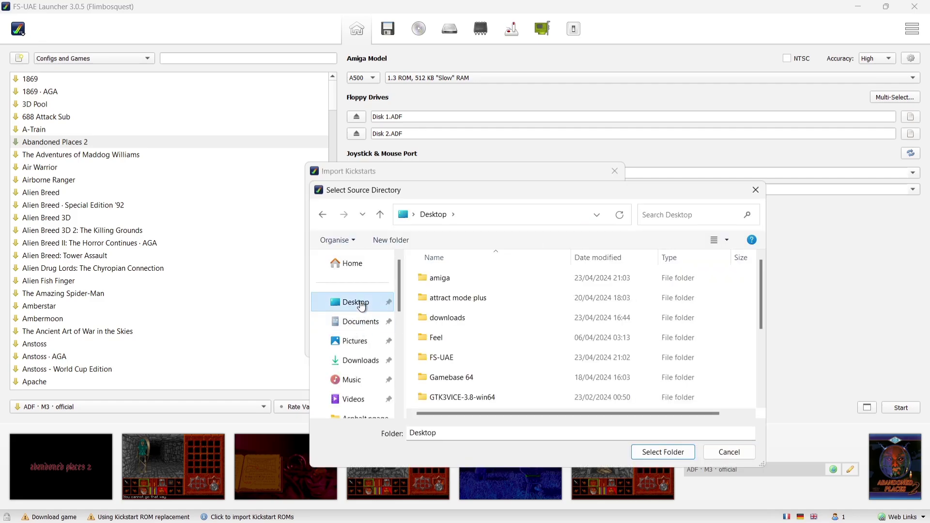
pyautogui.moveTo(400, 286); pyautogui.dragTo(397, 338)
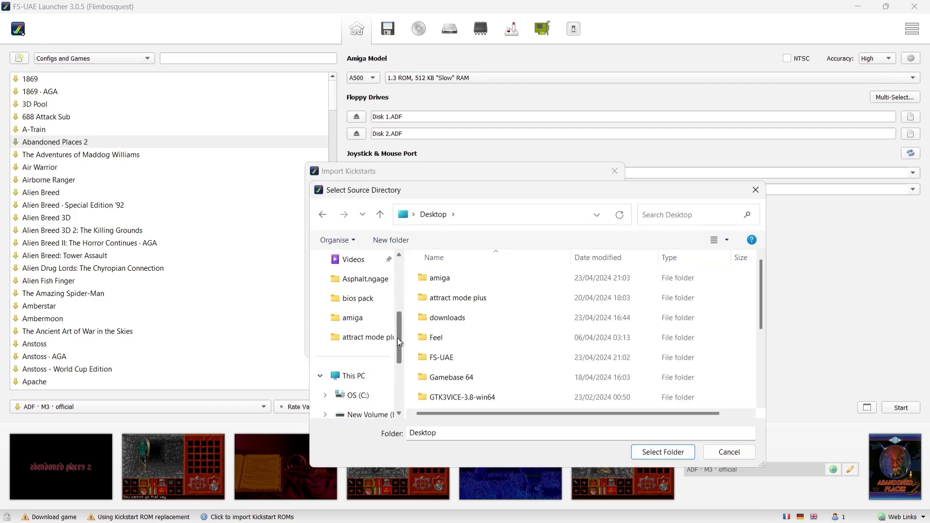
pyautogui.press('Escape')
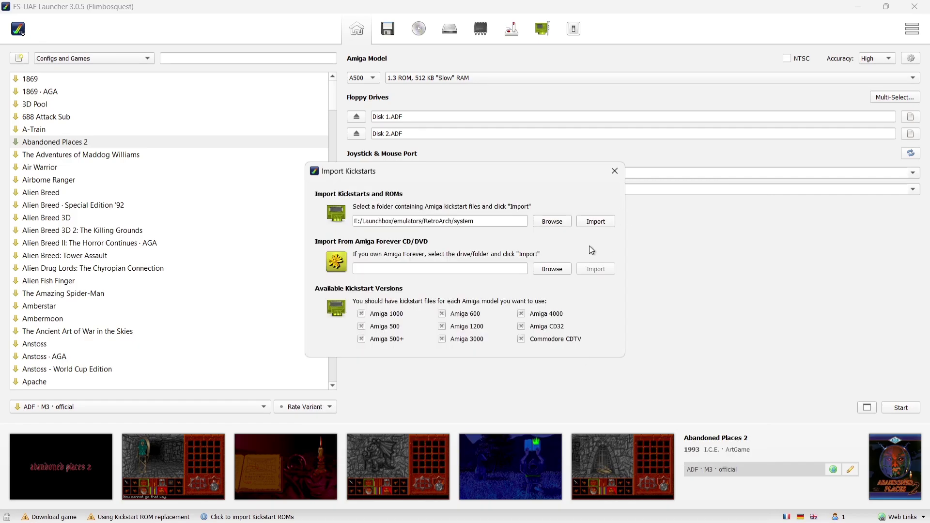
# - Import the Kickstart ROMs from the chosen folder and close the import windows
pyautogui.click(595, 222)
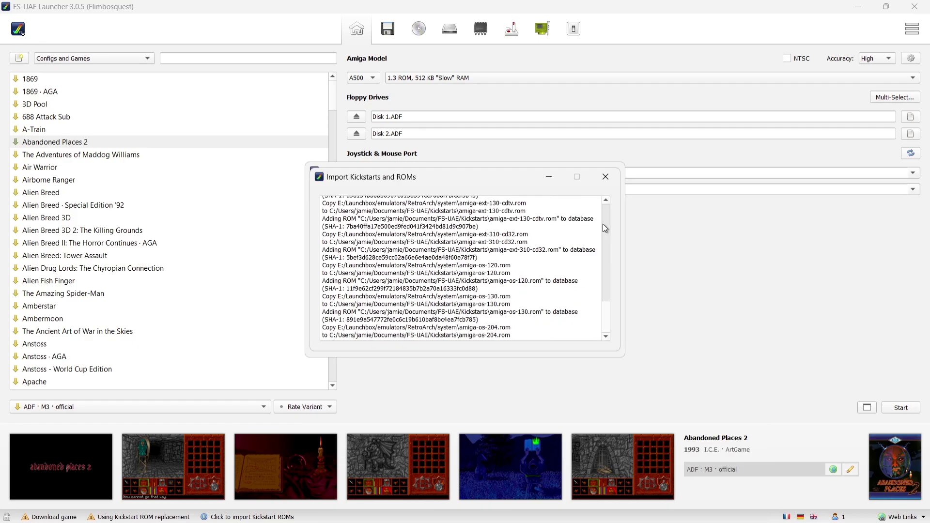
pyautogui.click(606, 178)
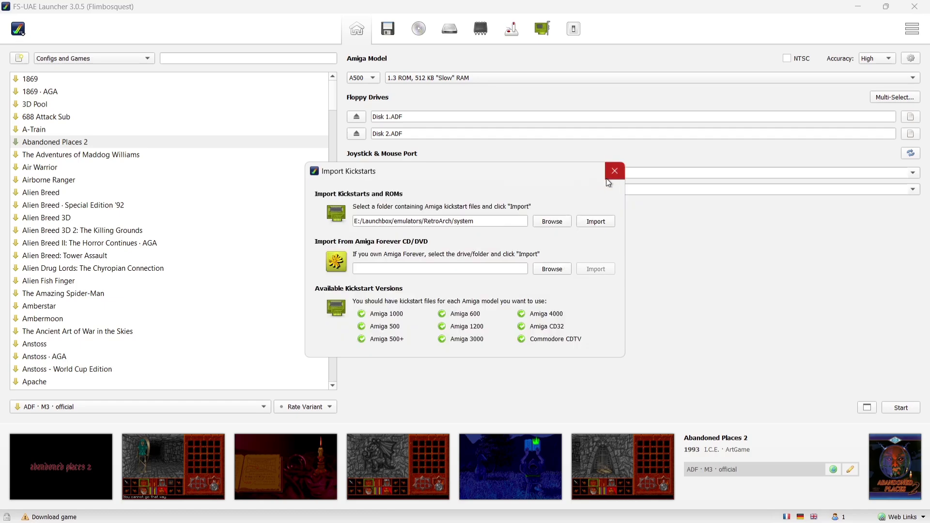
pyautogui.click(614, 176)
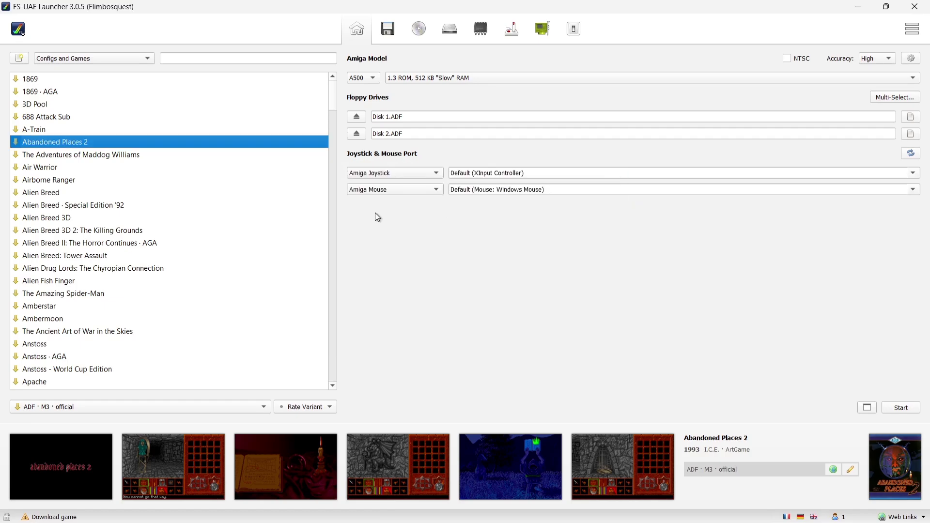
# - Add the Documents/FS-UAE/WHDLoad folder to the File Database scan folders and close the settings
pyautogui.click(22, 33)
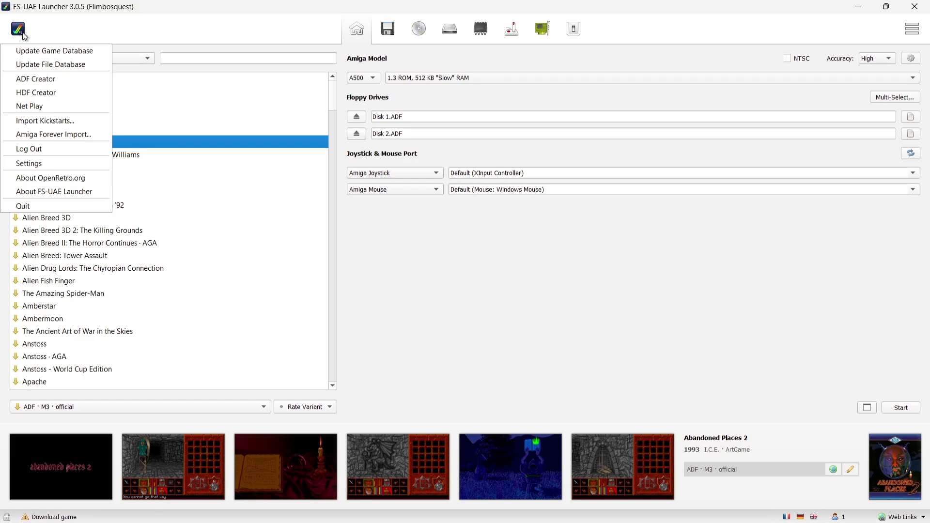
pyautogui.click(47, 167)
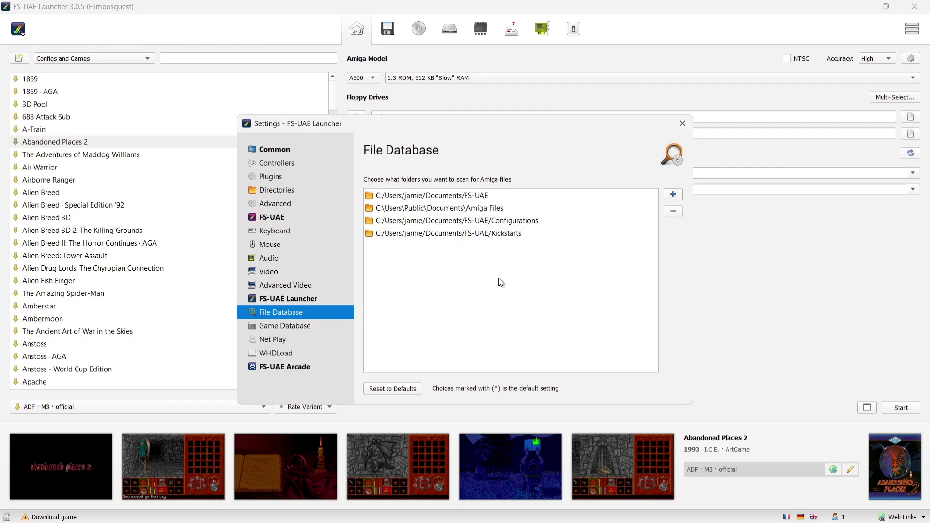
pyautogui.click(674, 195)
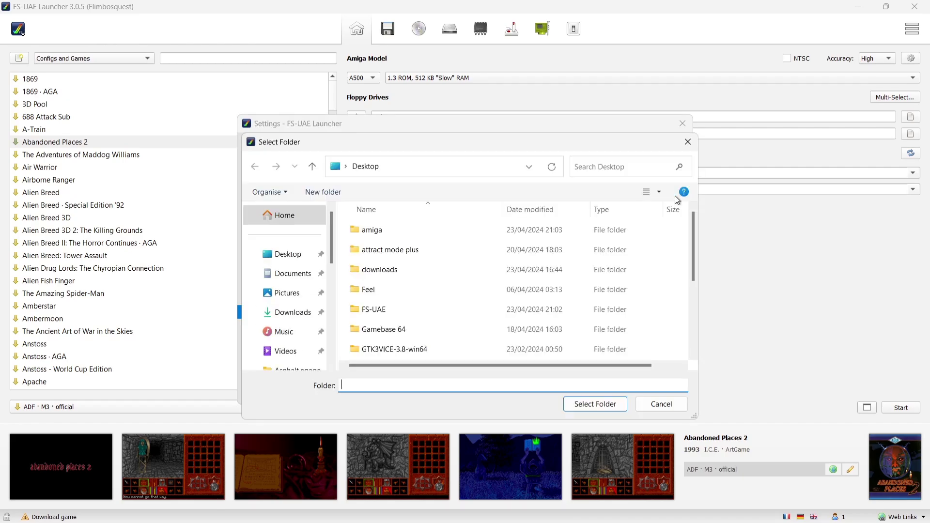
pyautogui.click(281, 277)
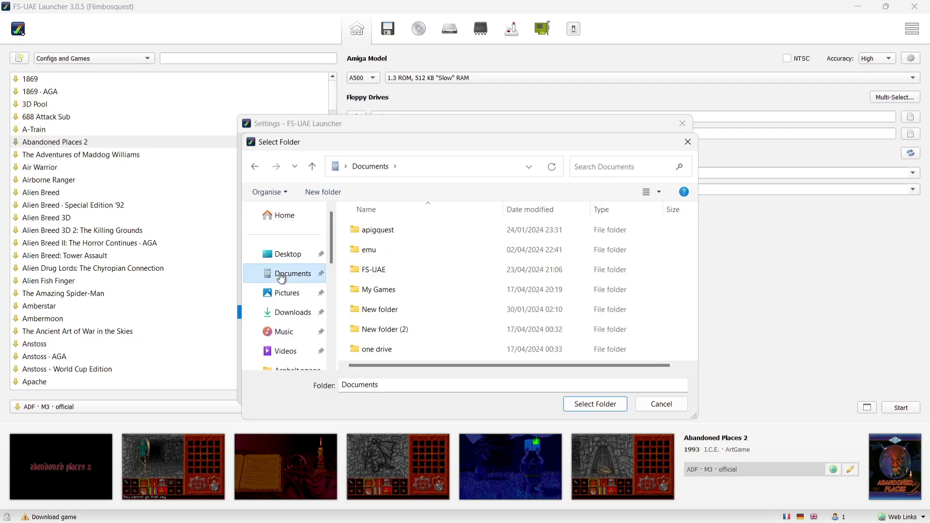
pyautogui.doubleClick(394, 270)
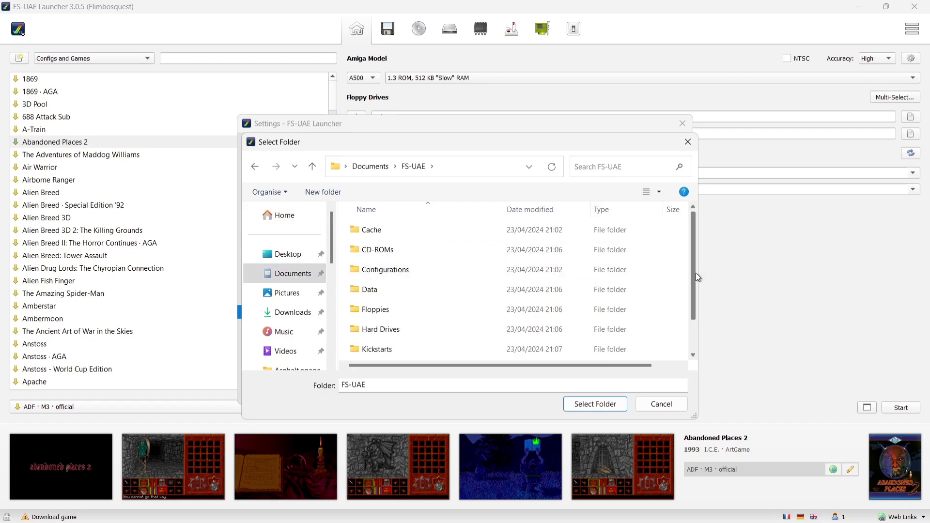
pyautogui.moveTo(695, 272); pyautogui.dragTo(694, 333)
pyautogui.click(474, 351)
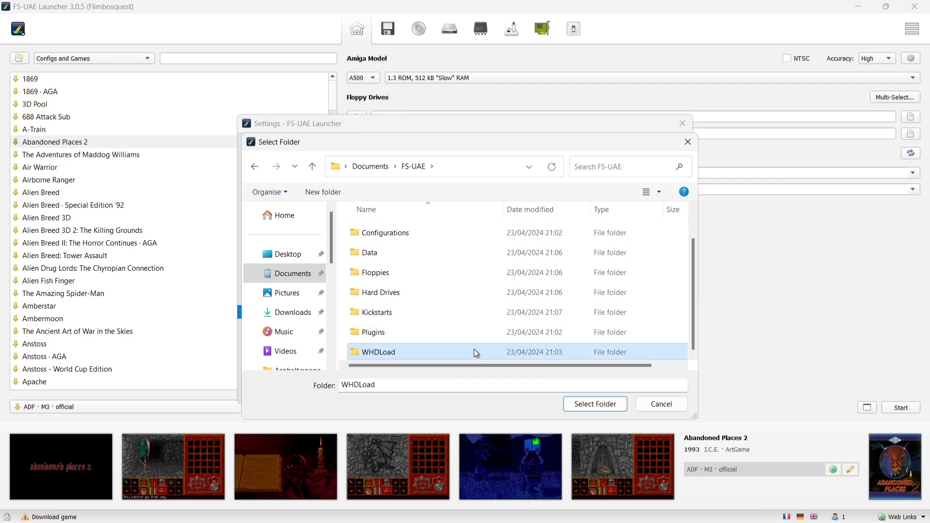
pyautogui.click(589, 406)
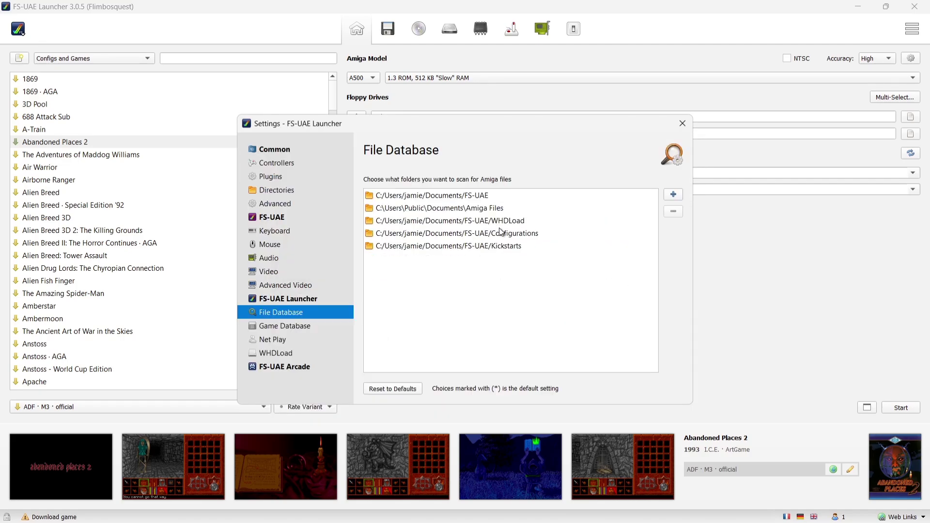
pyautogui.click(499, 249)
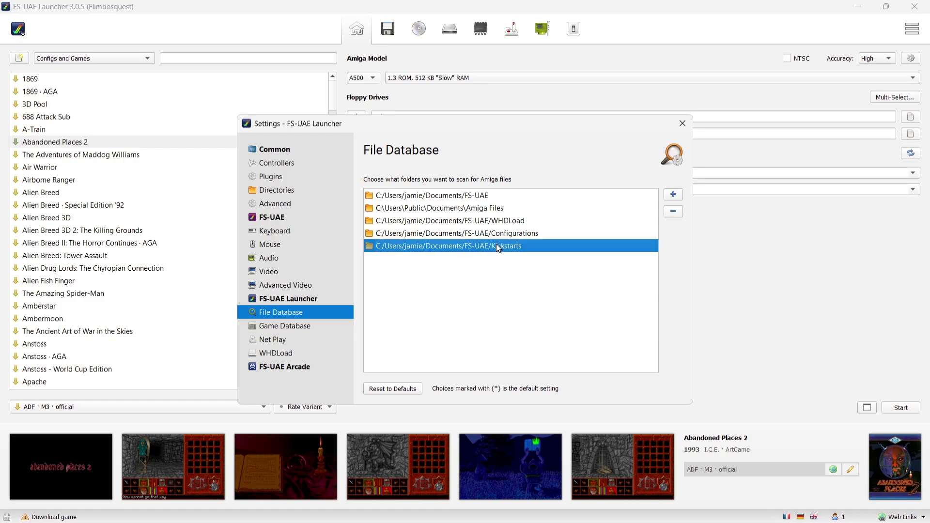
pyautogui.click(682, 124)
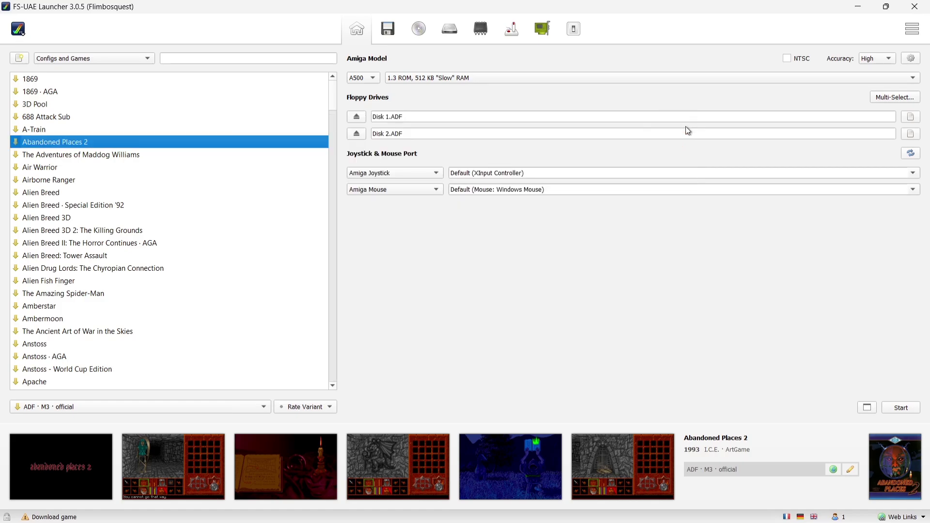
# - Update the file database by scanning the listed folders, including WHDLoad, and close the scan window
pyautogui.click(25, 31)
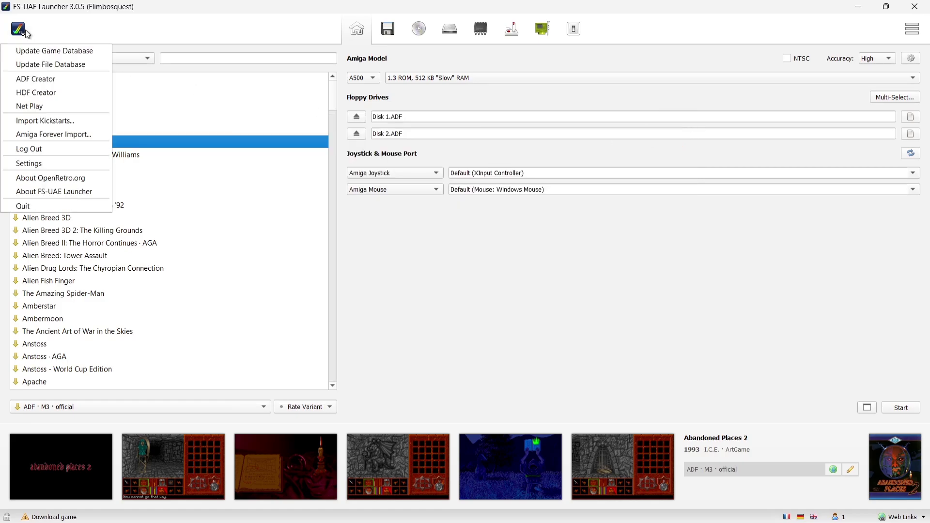
pyautogui.click(30, 67)
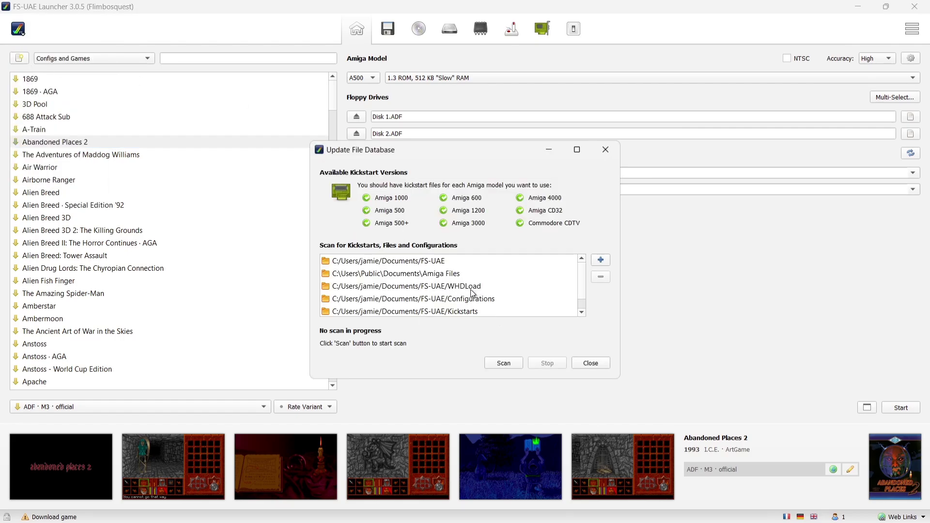
pyautogui.click(493, 286)
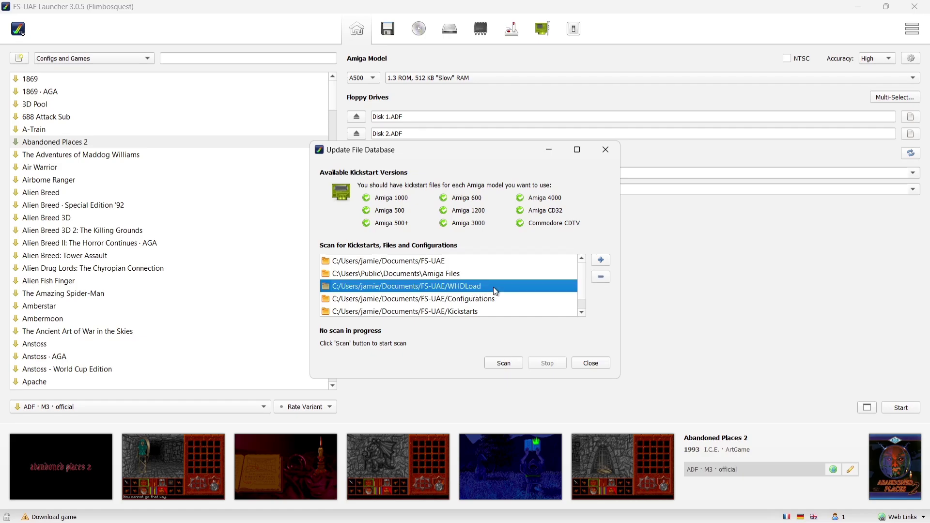
pyautogui.click(503, 363)
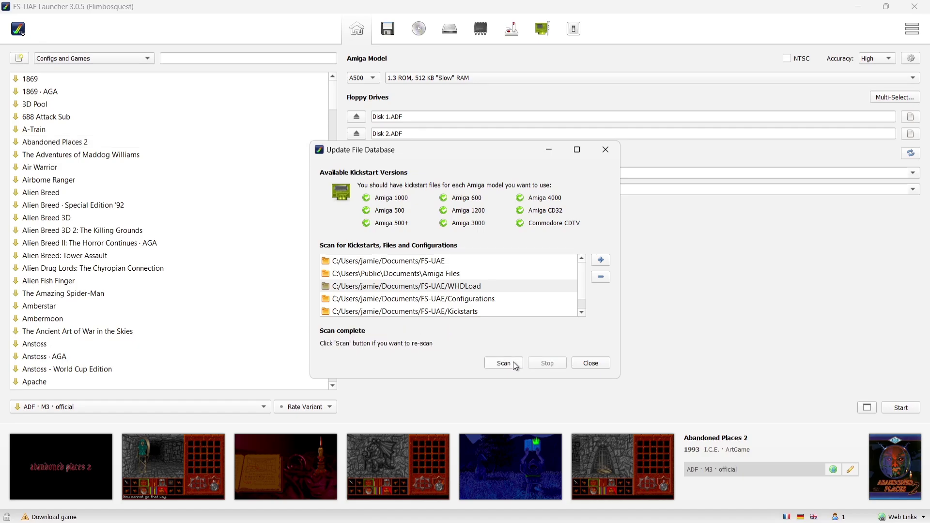
pyautogui.click(590, 364)
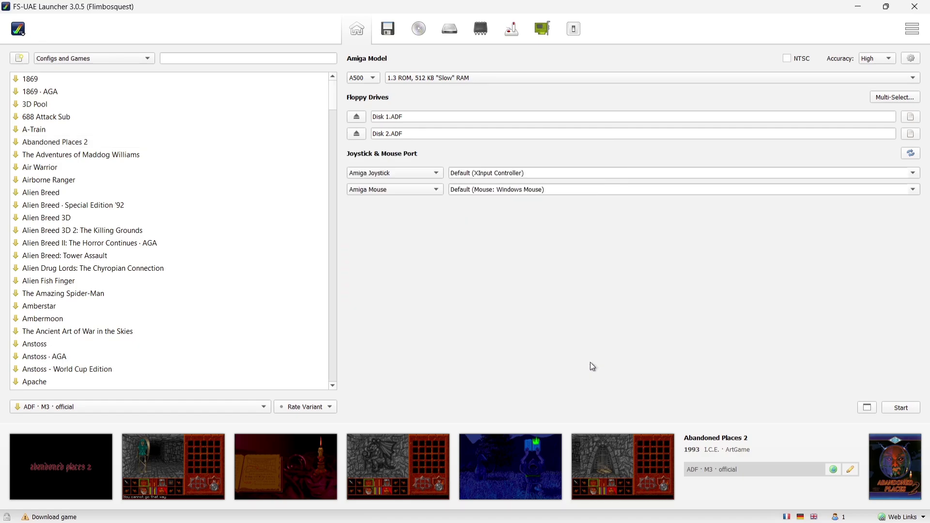
# - Filter the launcher's list to show Games instead of Configs and Games
pyautogui.click(115, 57)
pyautogui.click(104, 83)
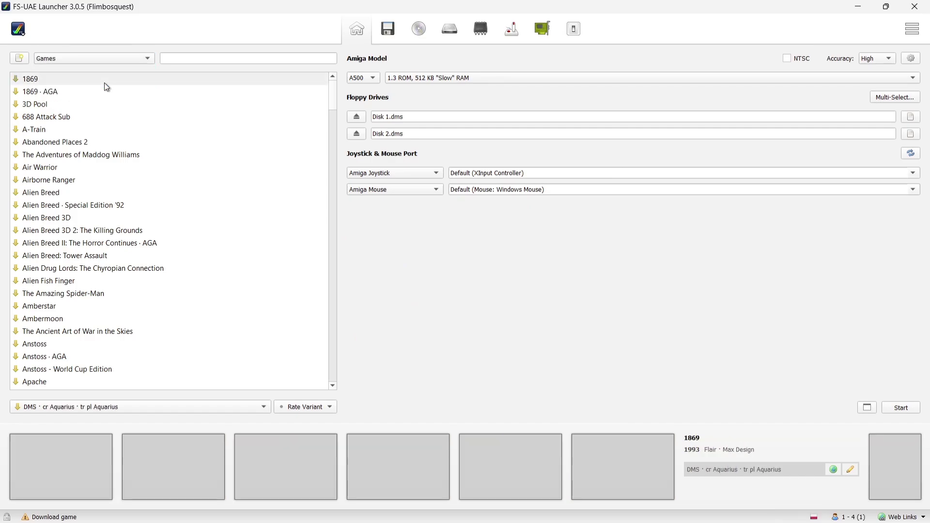
# - Limit the game database list to Available Games in the launcher settings and close the settings
pyautogui.click(20, 30)
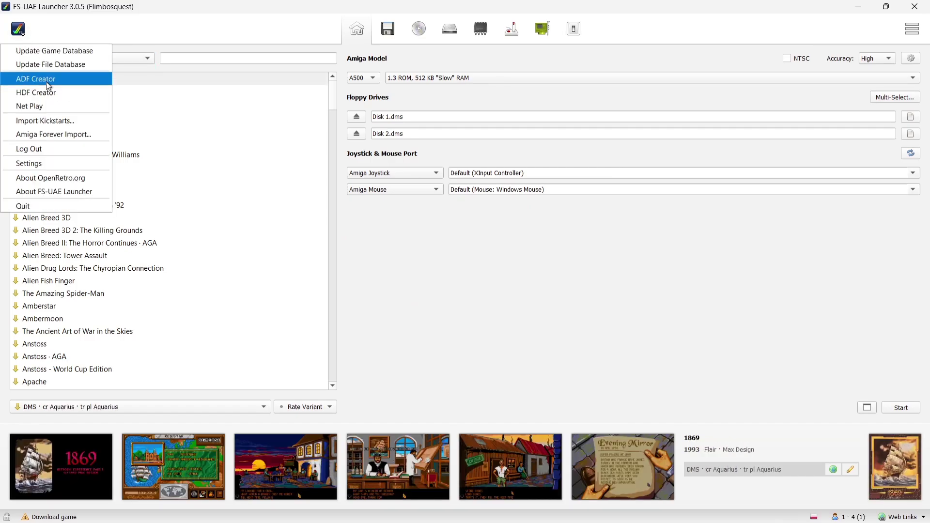
pyautogui.click(44, 163)
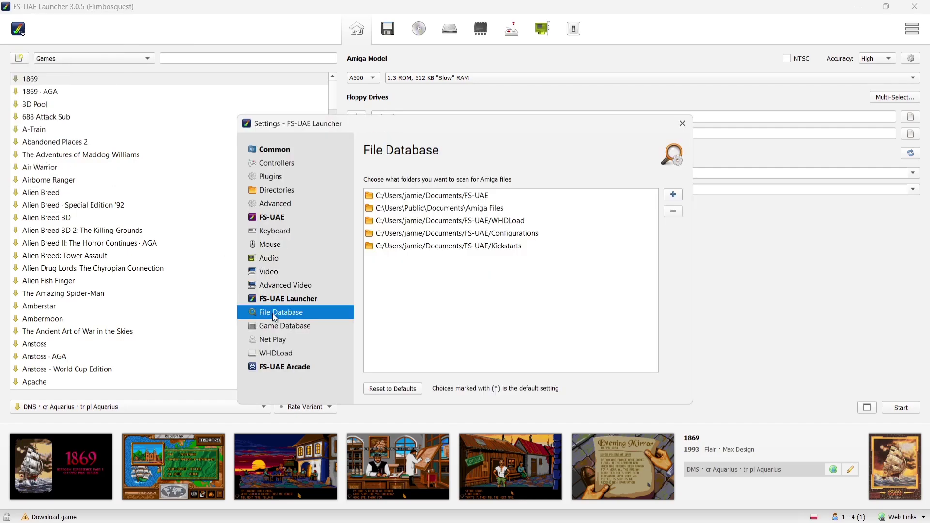
pyautogui.click(275, 327)
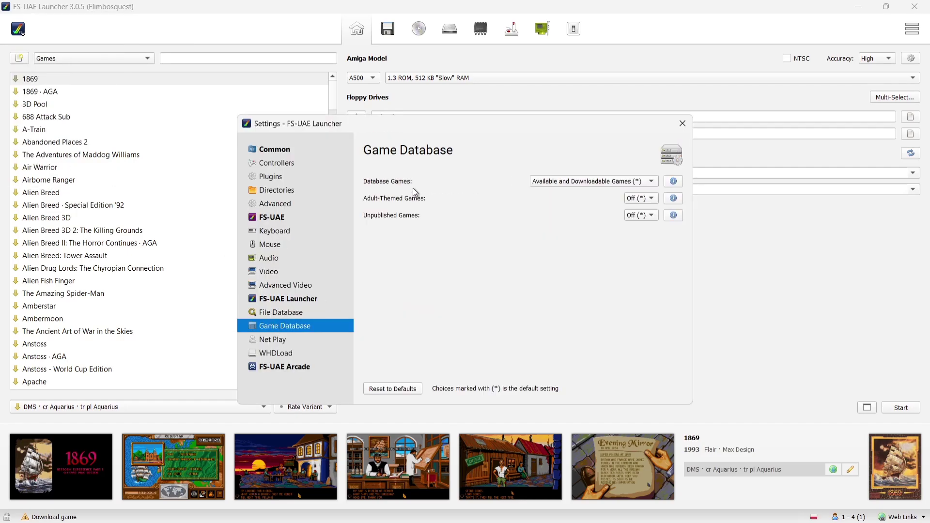
pyautogui.click(595, 182)
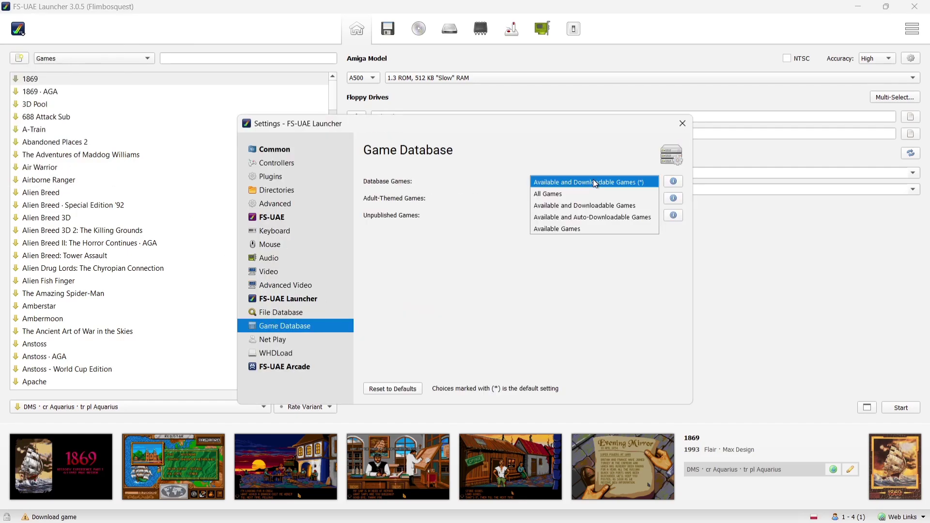
pyautogui.click(585, 227)
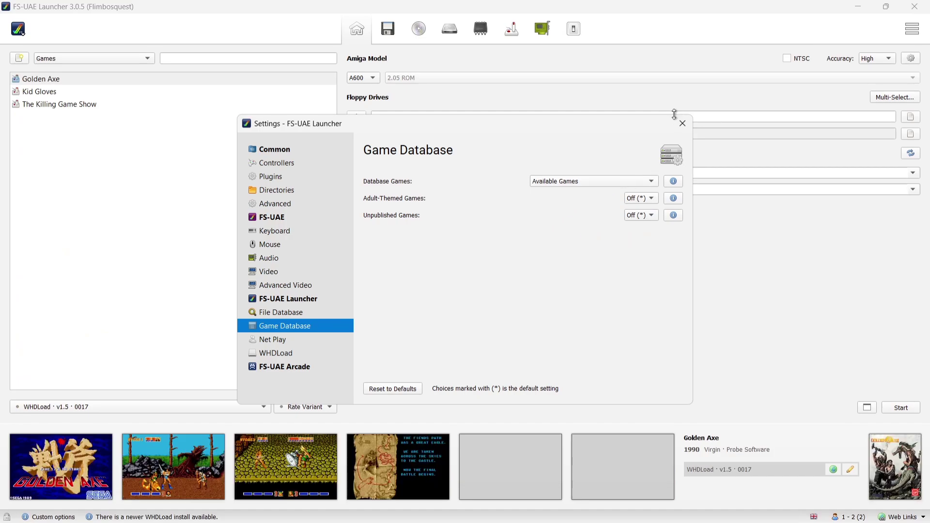
pyautogui.click(681, 124)
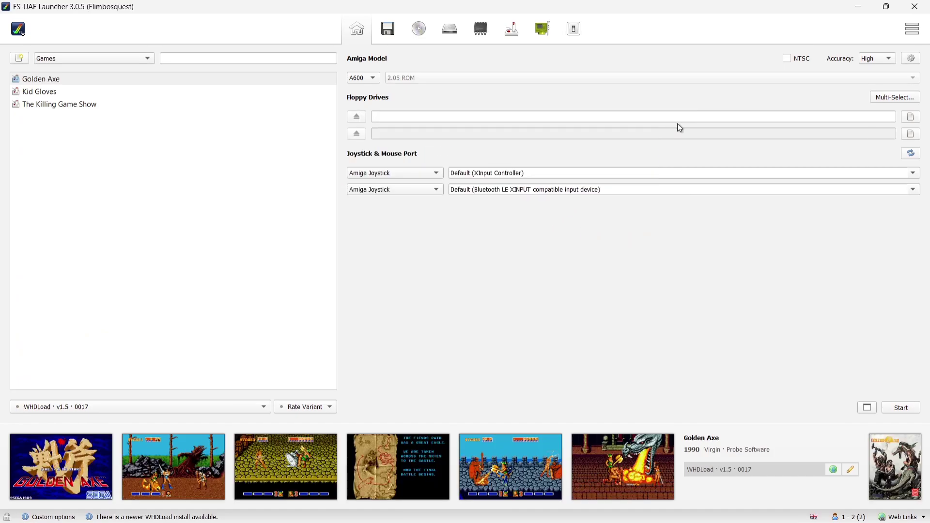
# - Launch Kid Gloves from the games list and pause the emulation on its title screen
pyautogui.click(58, 93)
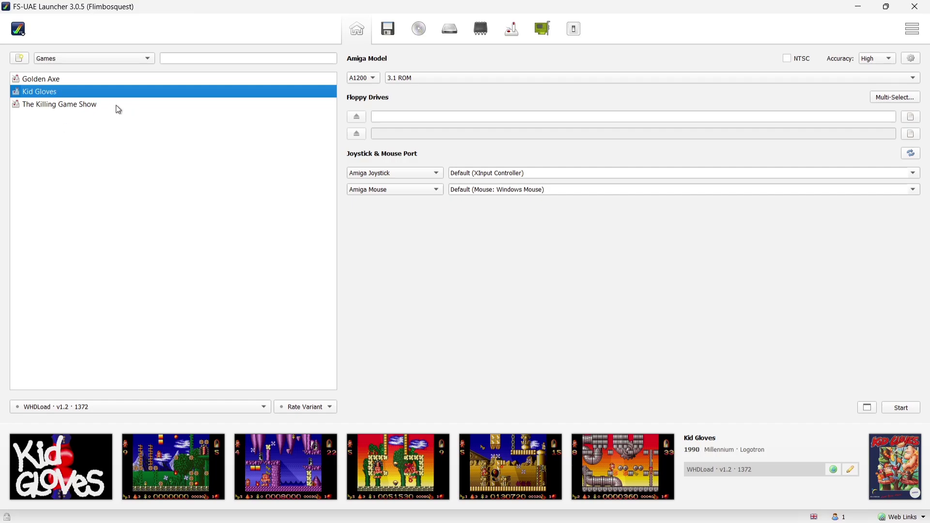
pyautogui.doubleClick(53, 95)
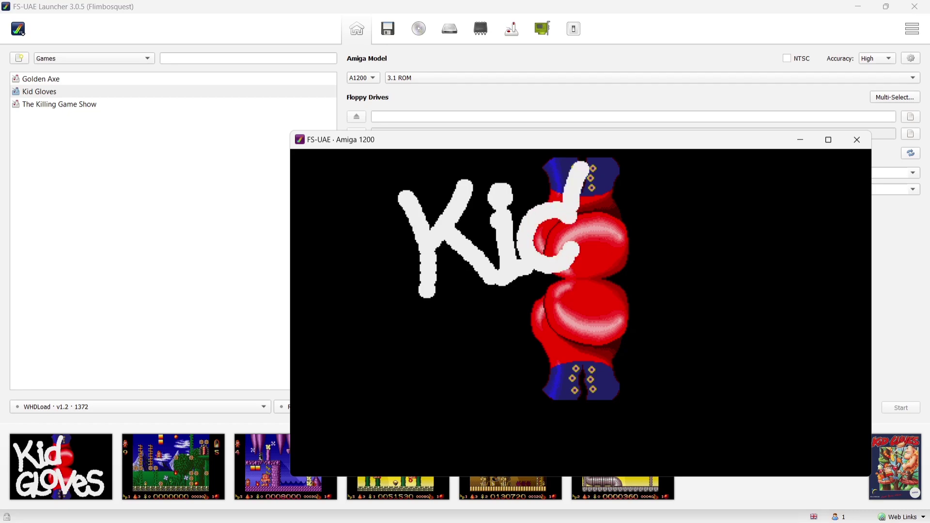
pyautogui.press('F12')
pyautogui.press('Return')
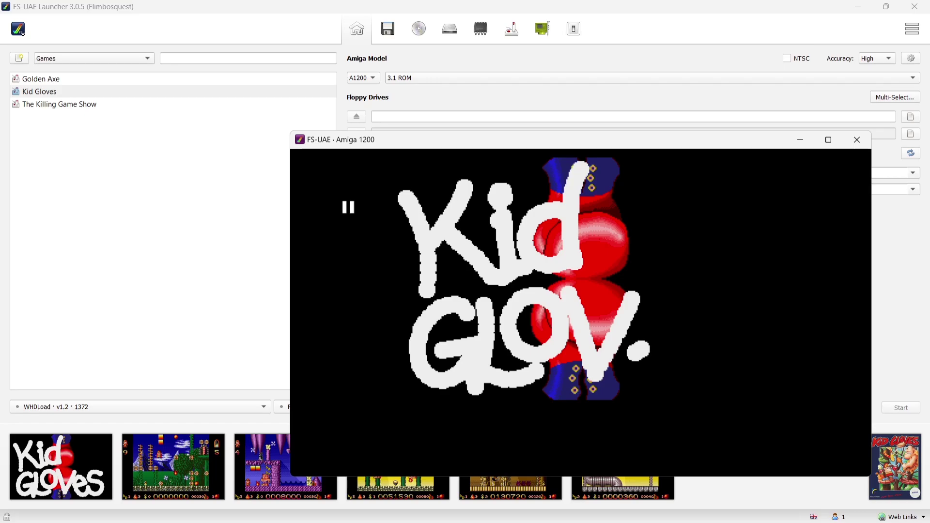
# - Examine the emulator's in-game options for emulator control, Amiga reset, input devices and removable media, and return to the game
pyautogui.press('F12')
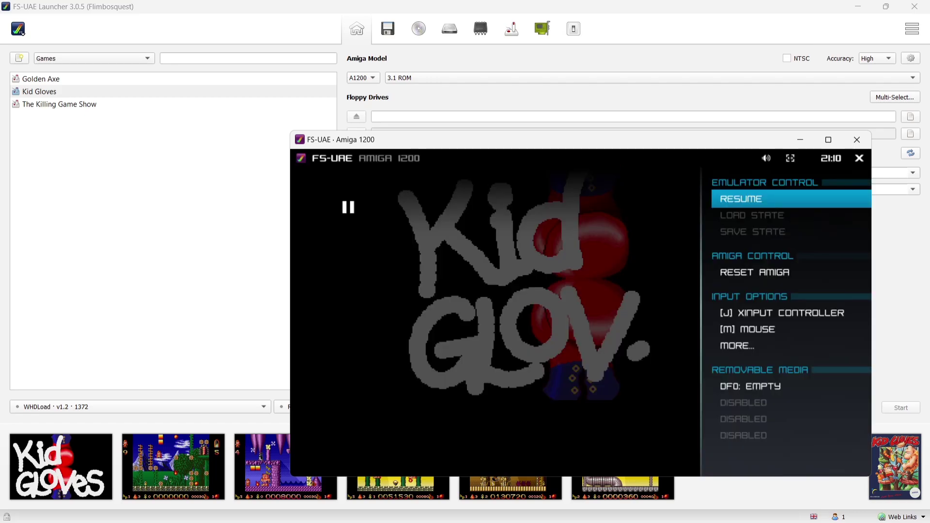
pyautogui.press('Down')
pyautogui.press('Down')
pyautogui.press('Down')
pyautogui.press('Down')
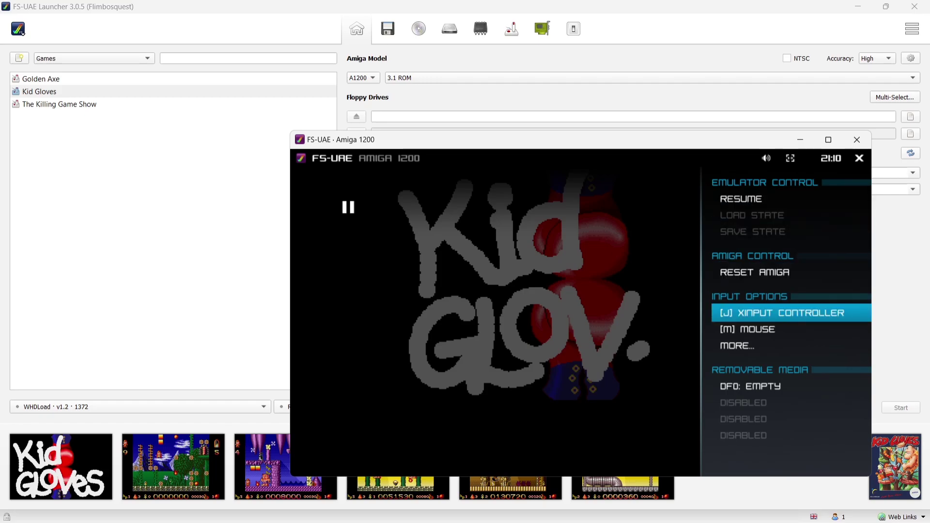
pyautogui.press('Down')
pyautogui.press('Down')
pyautogui.press('Down')
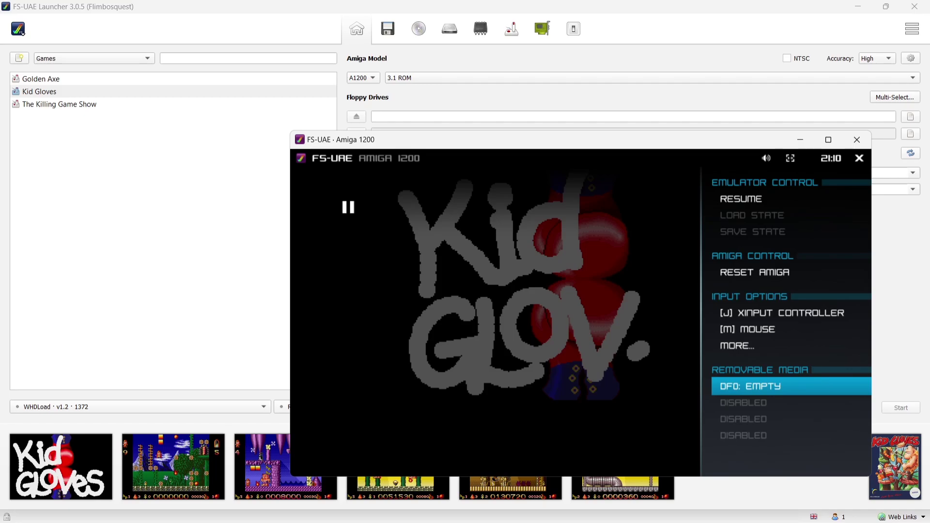
pyautogui.press('F12')
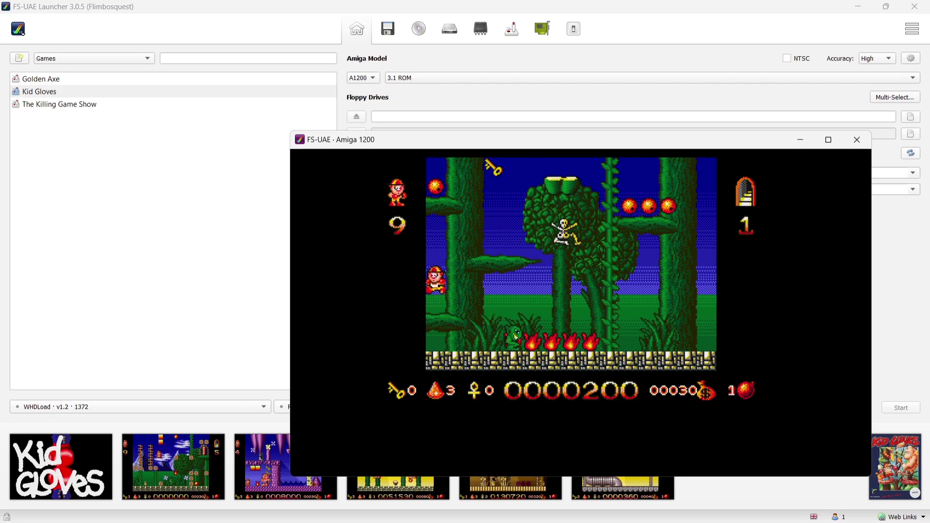
# - Play the first level of Kid Gloves and collect the key above the tree branches
pyautogui.press('Right')
pyautogui.press('Up')
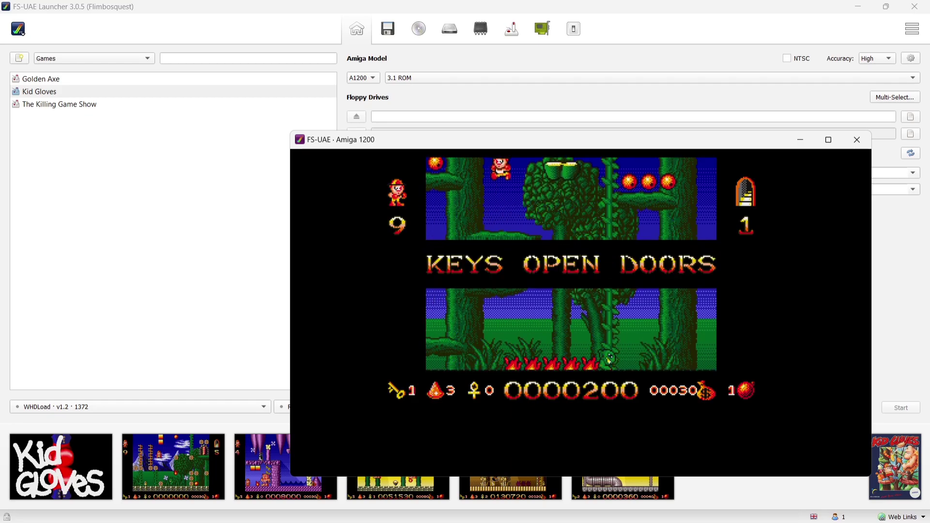
pyautogui.press('Left')
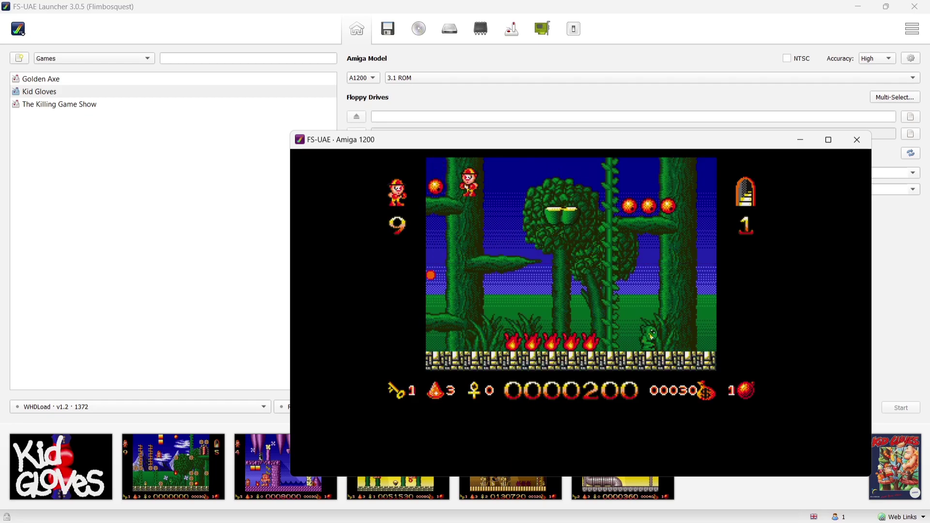
# - Quit the Kid Gloves emulation through the in-game emulator options and return to the launcher
pyautogui.press('F12')
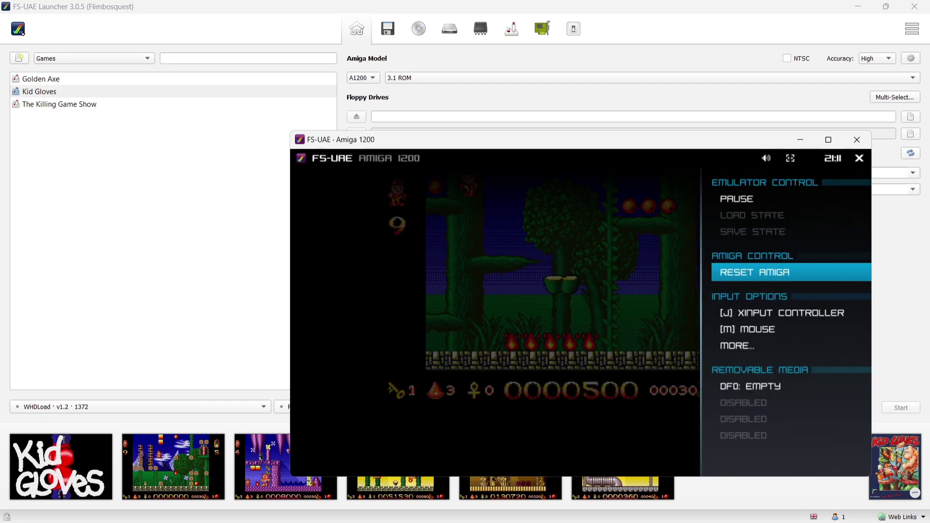
pyautogui.press('Up')
pyautogui.press('Up')
pyautogui.press('Up')
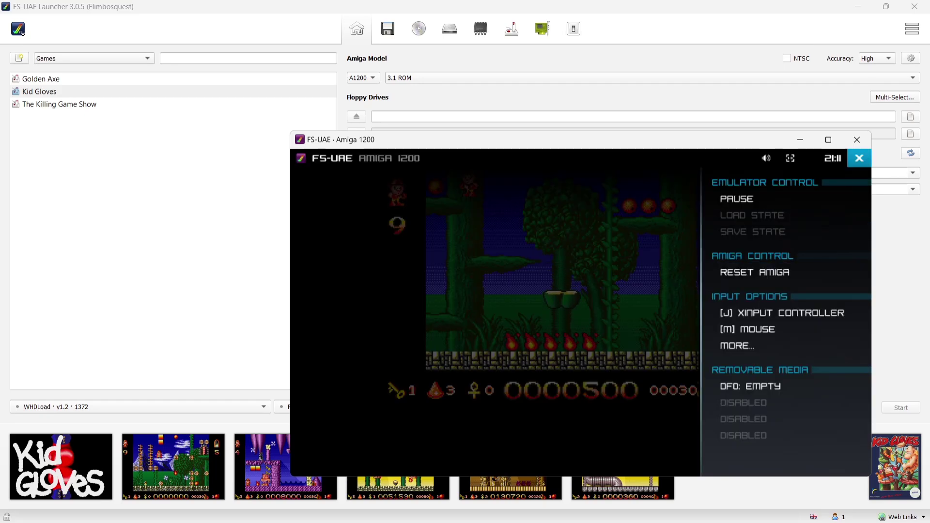
pyautogui.press('Down')
pyautogui.press('Up')
pyautogui.press('Down')
pyautogui.press('Down')
pyautogui.press('Down')
pyautogui.press('Up')
pyautogui.press('Up')
pyautogui.press('Up')
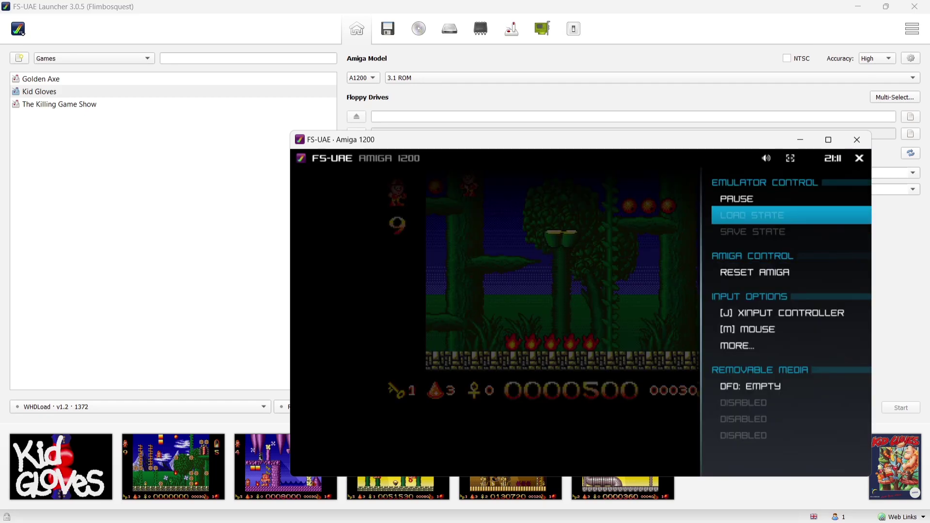
pyautogui.press('Return')
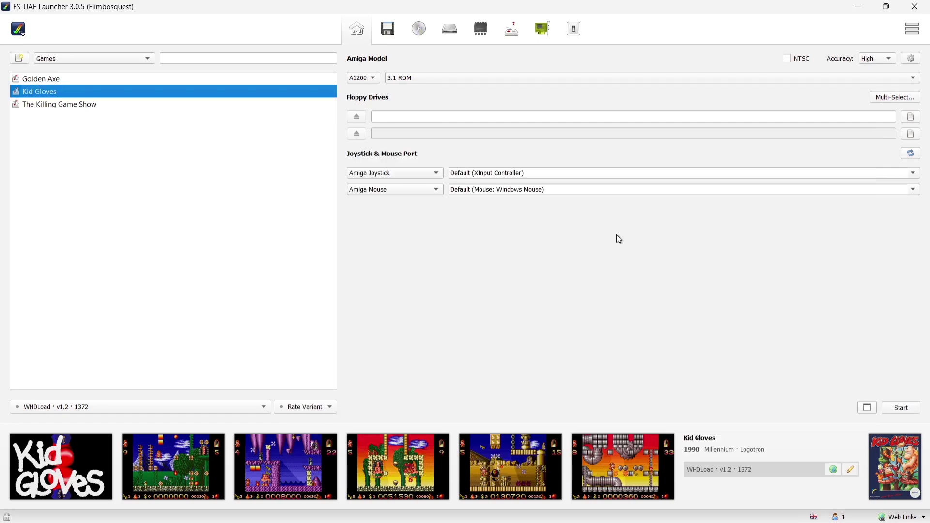
# - Set FS-UAE to start in fullscreen mode in the Video settings and close the settings
pyautogui.click(18, 33)
pyautogui.click(50, 164)
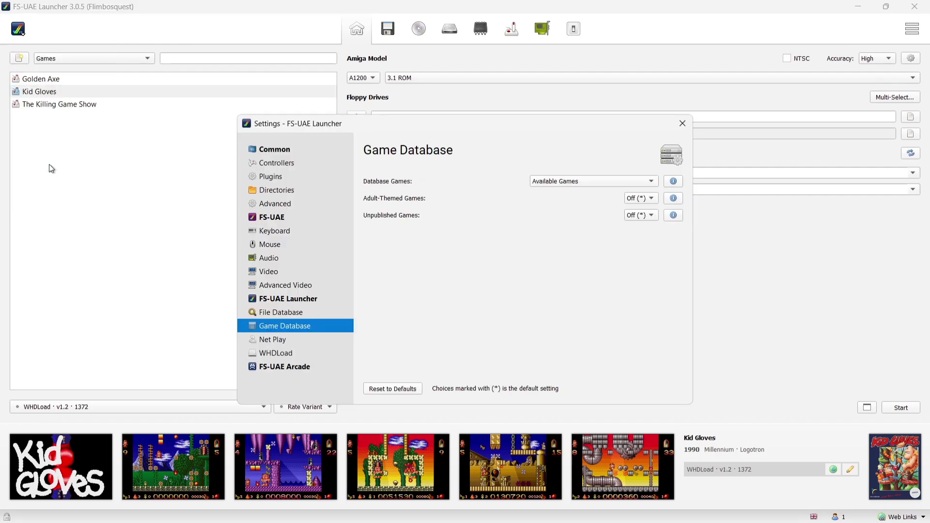
pyautogui.click(274, 273)
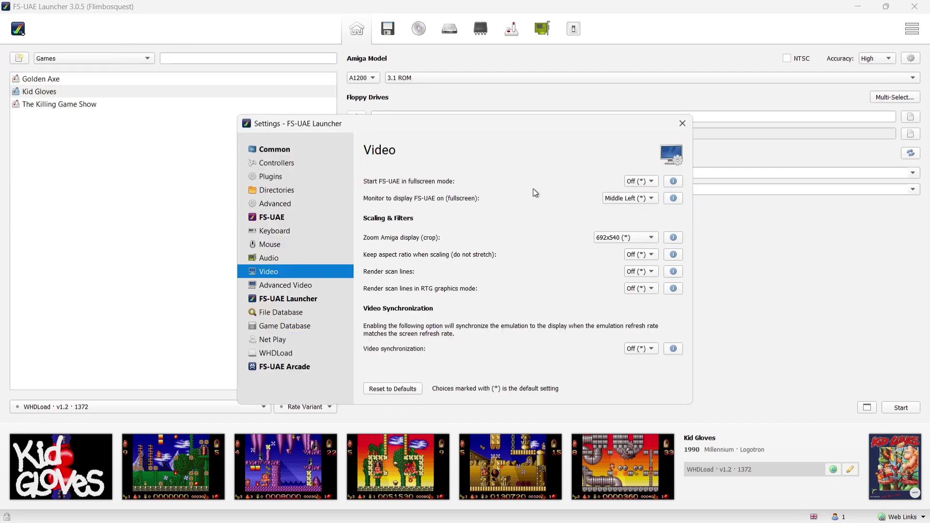
pyautogui.click(640, 183)
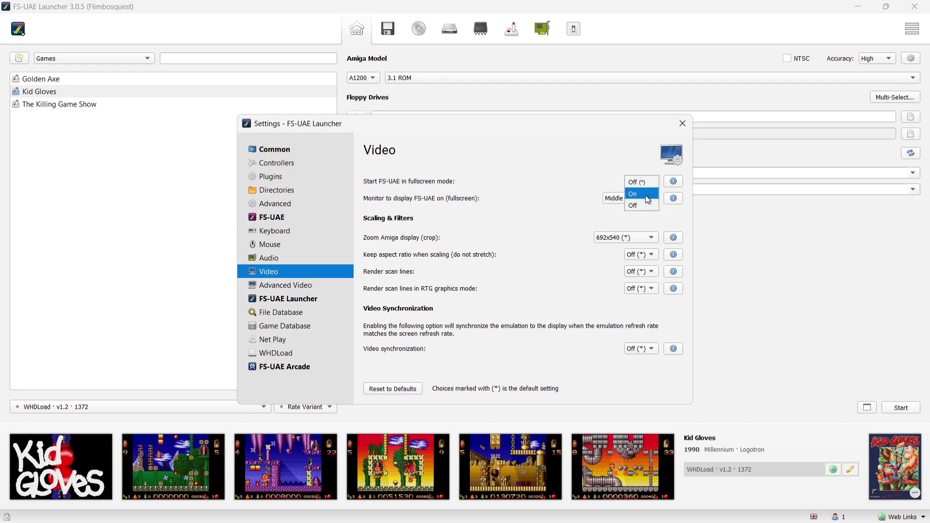
pyautogui.click(648, 196)
pyautogui.click(682, 123)
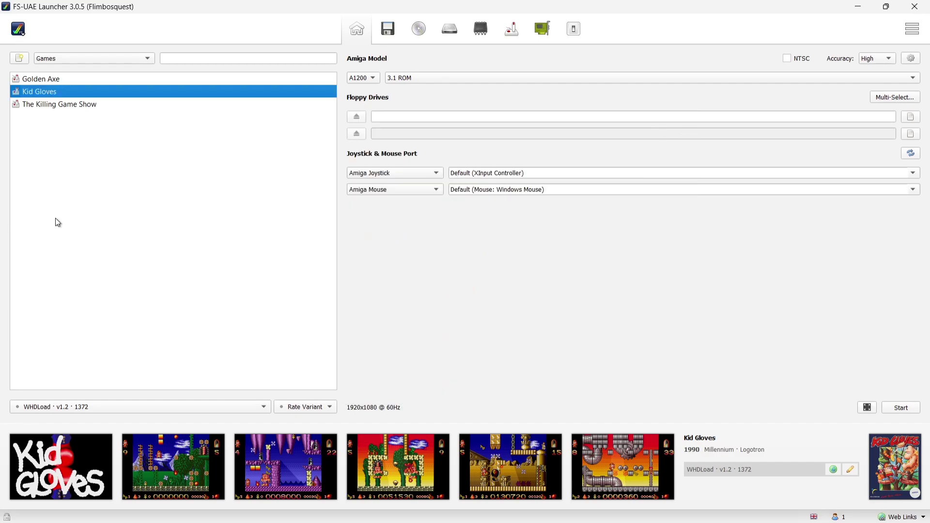
# - Launch The Killing Game Show from the games list and start playing past its opening screens
pyautogui.doubleClick(71, 105)
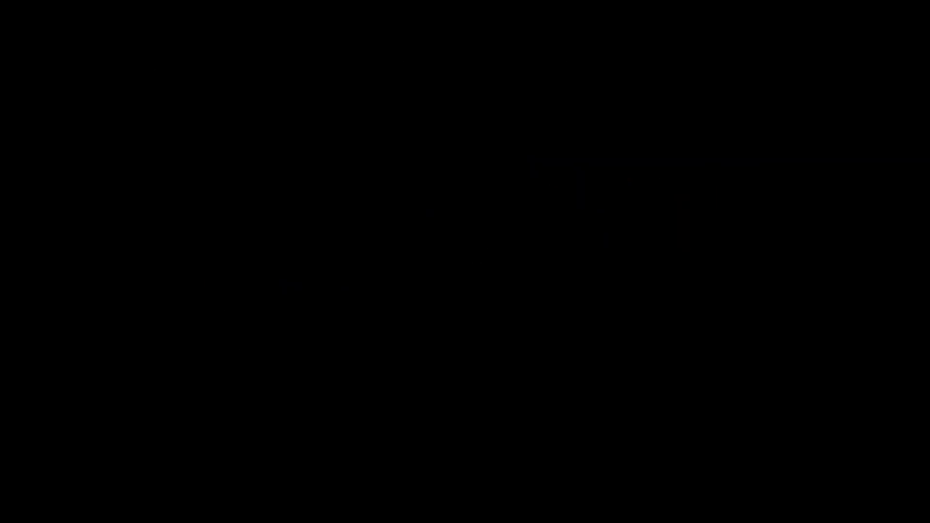
pyautogui.press('Return')
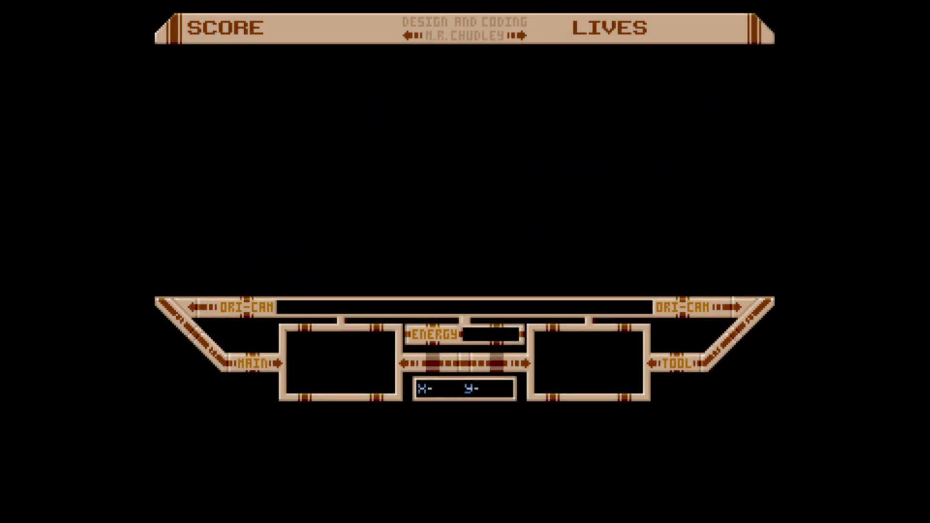
pyautogui.press('Return')
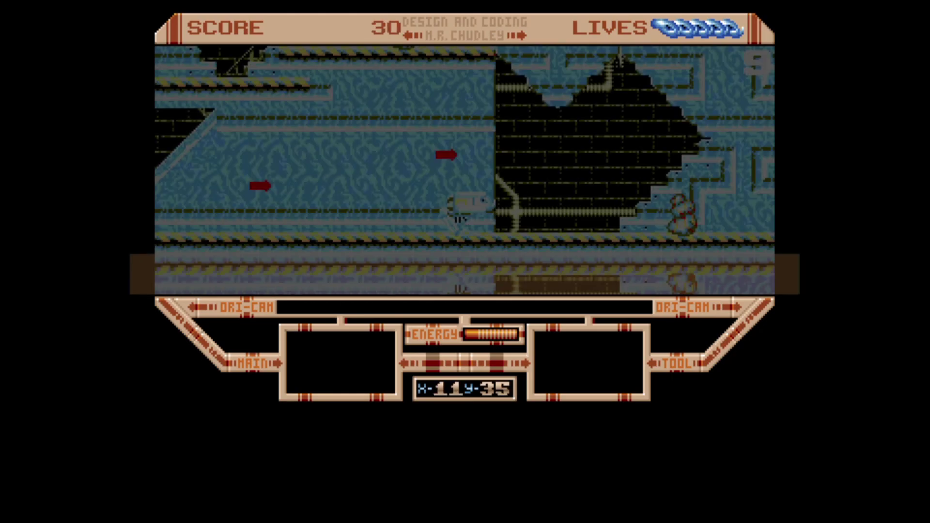
pyautogui.press('Right')
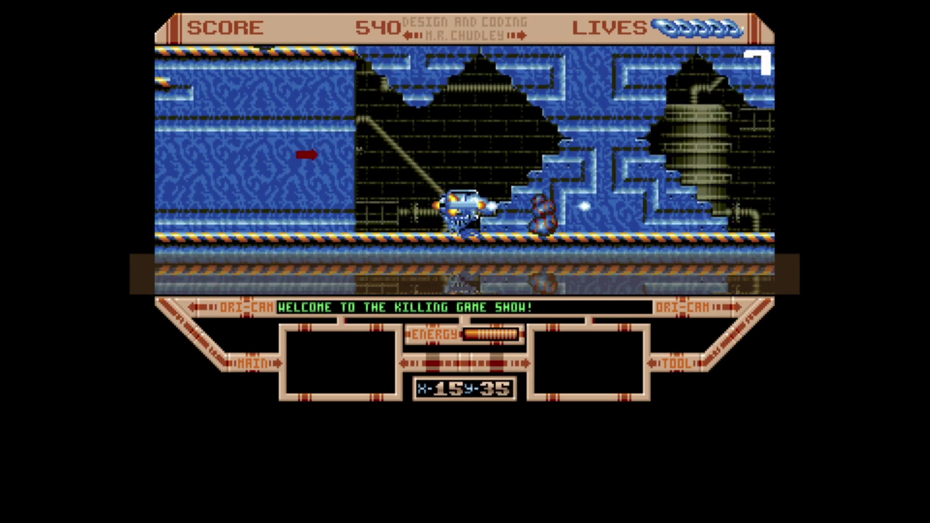
pyautogui.press('Up')
pyautogui.press('Right')
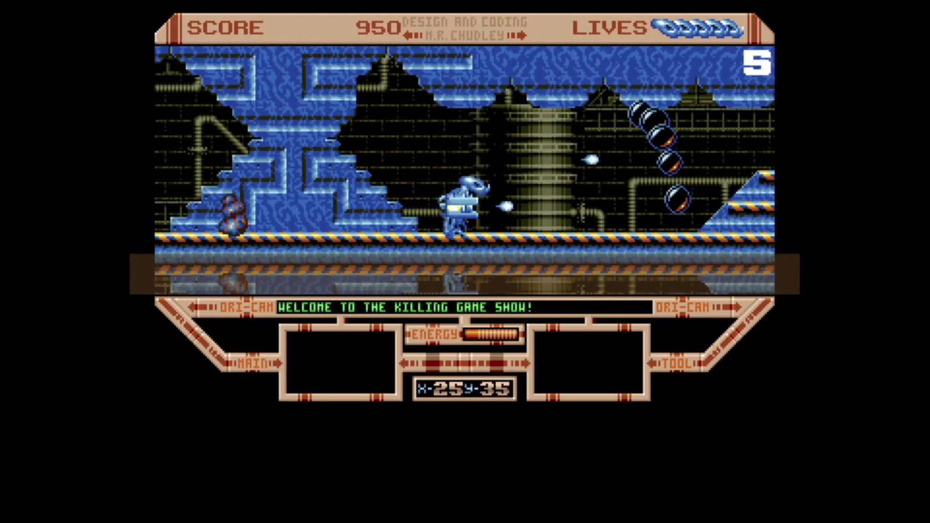
pyautogui.press('Right')
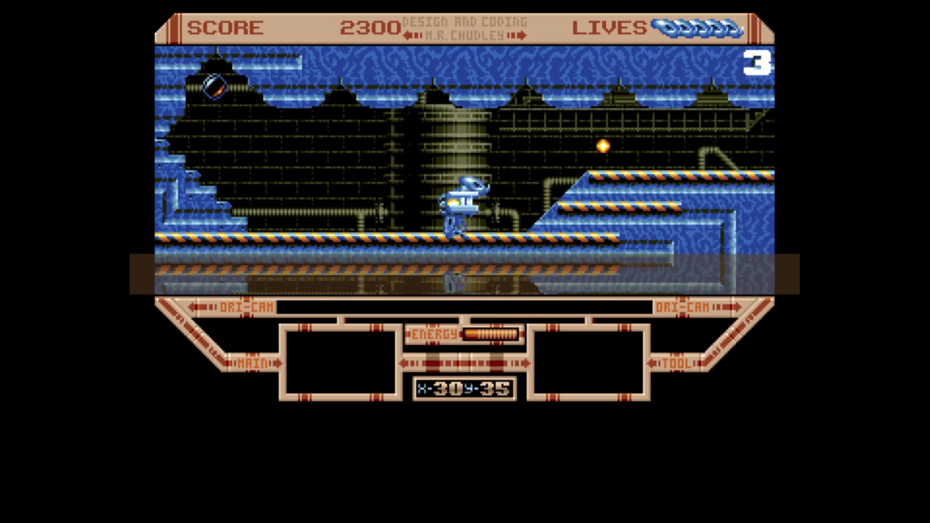
pyautogui.press('Right')
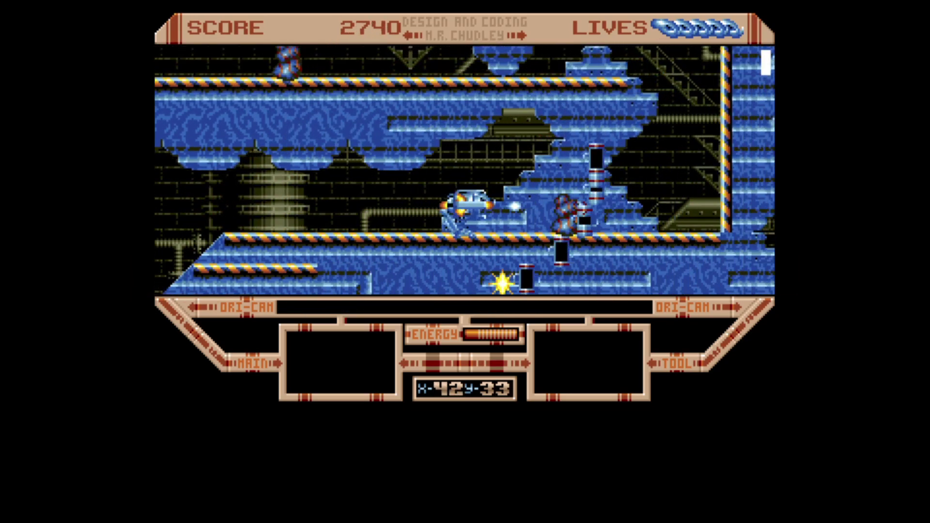
pyautogui.press('Right')
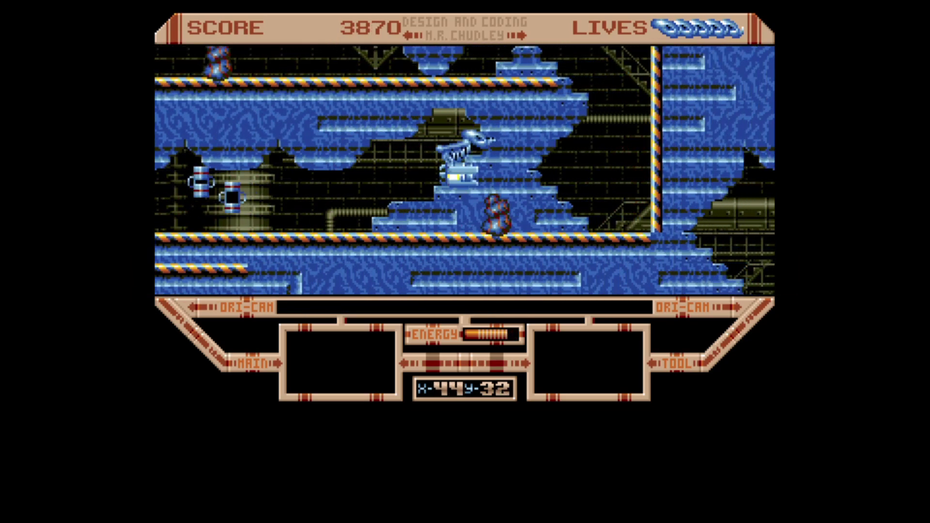
pyautogui.press('Up')
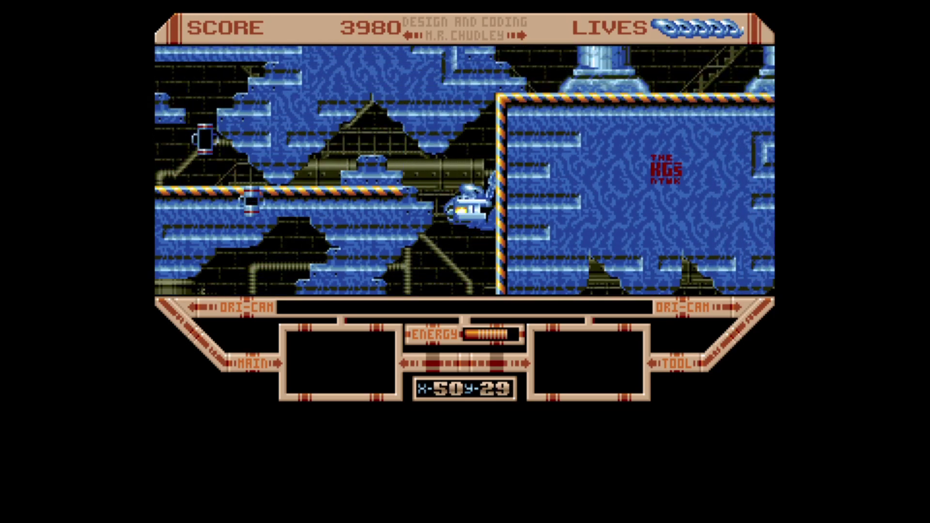
pyautogui.press('Left')
pyautogui.press('Down')
pyautogui.press('Left')
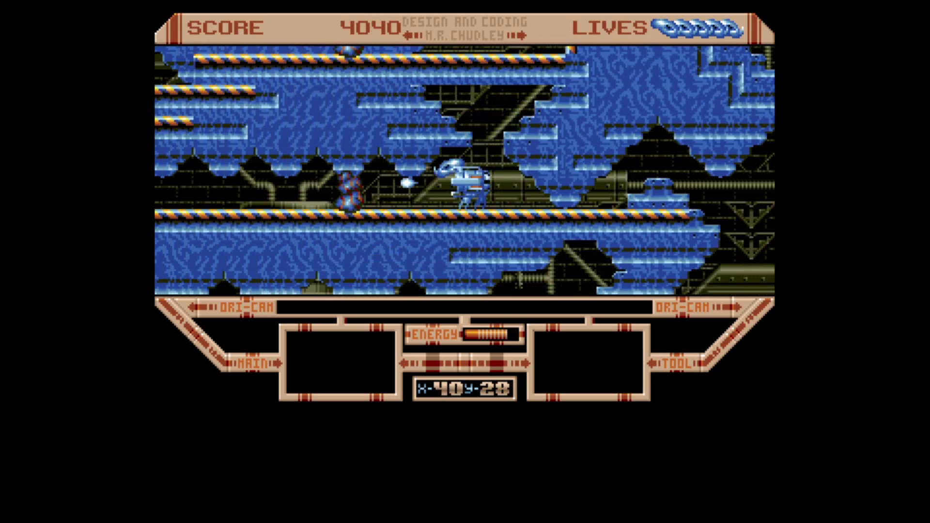
pyautogui.press('Left')
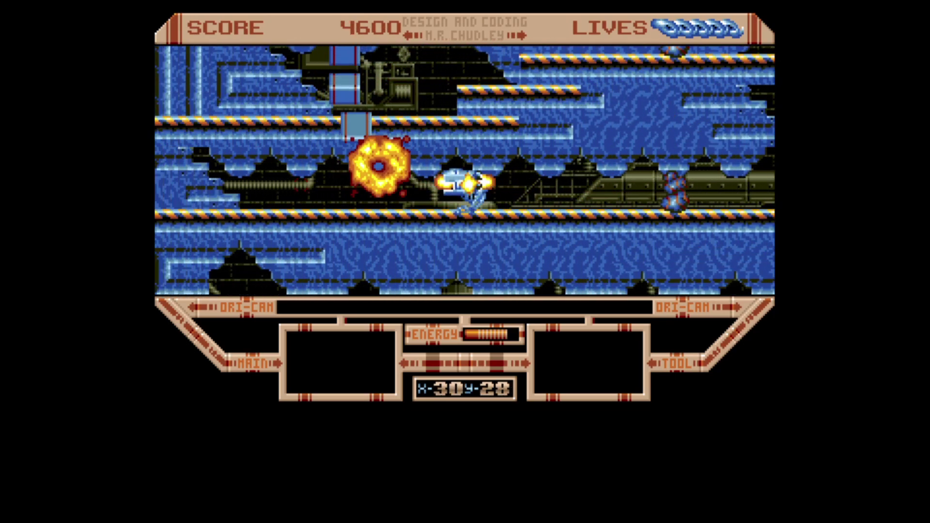
pyautogui.press('Left')
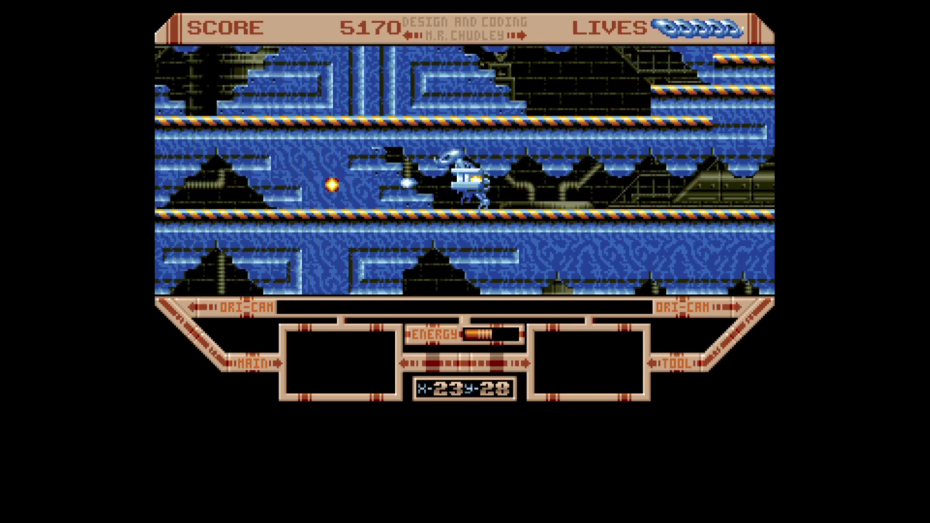
# - Finish playing The Killing Game Show, quit its emulation through the in-game emulator options, and close FS-UAE Launcher
pyautogui.press('Left')
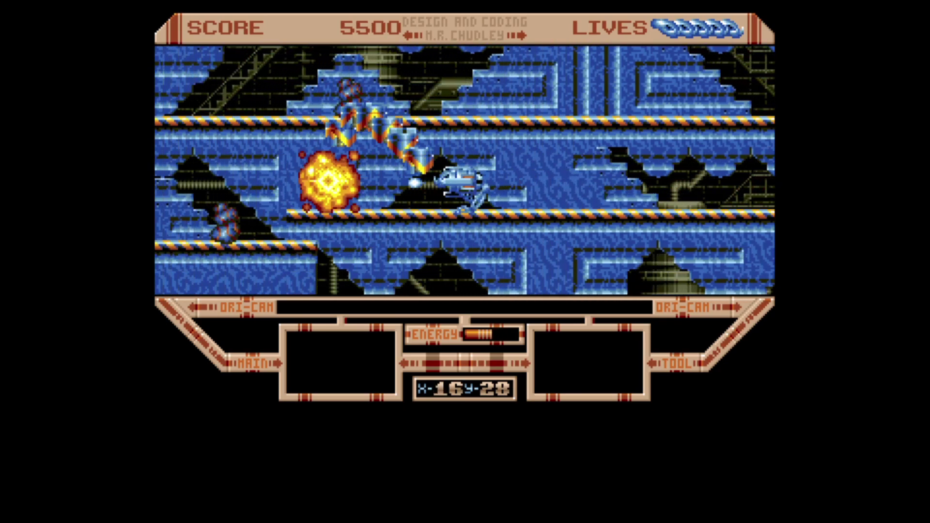
pyautogui.press('F12')
pyautogui.press('Up')
pyautogui.press('Return')
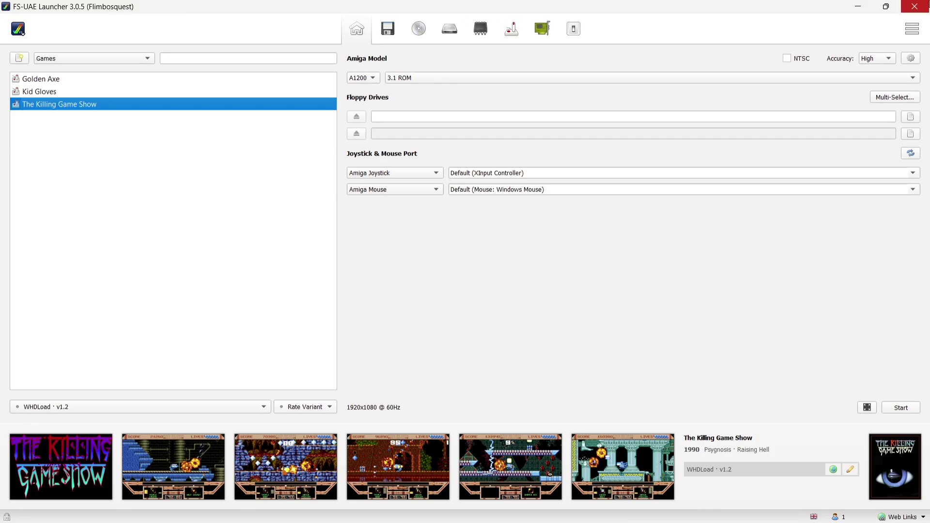
pyautogui.click(914, 7)
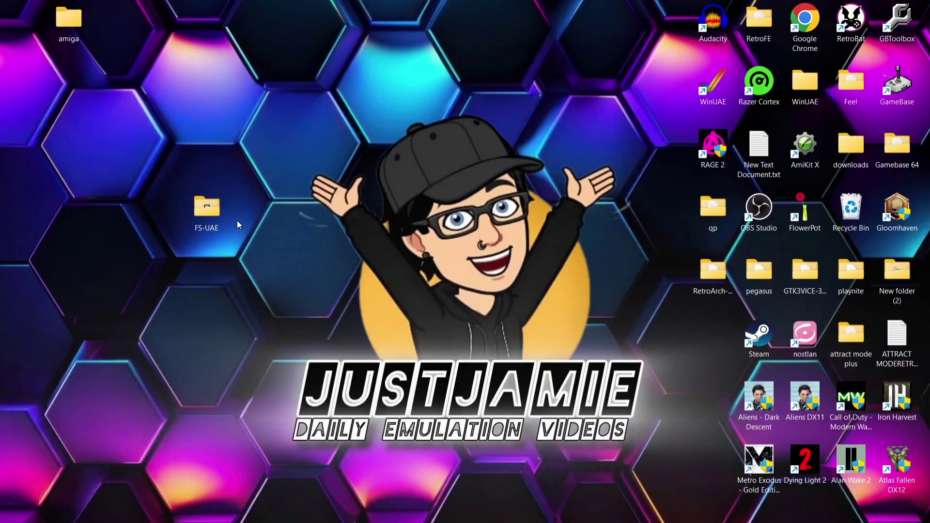
# - Start FS-UAE Arcade from the FS-UAE desktop folder and browse its game covers to The Killing Game Show
pyautogui.doubleClick(218, 209)
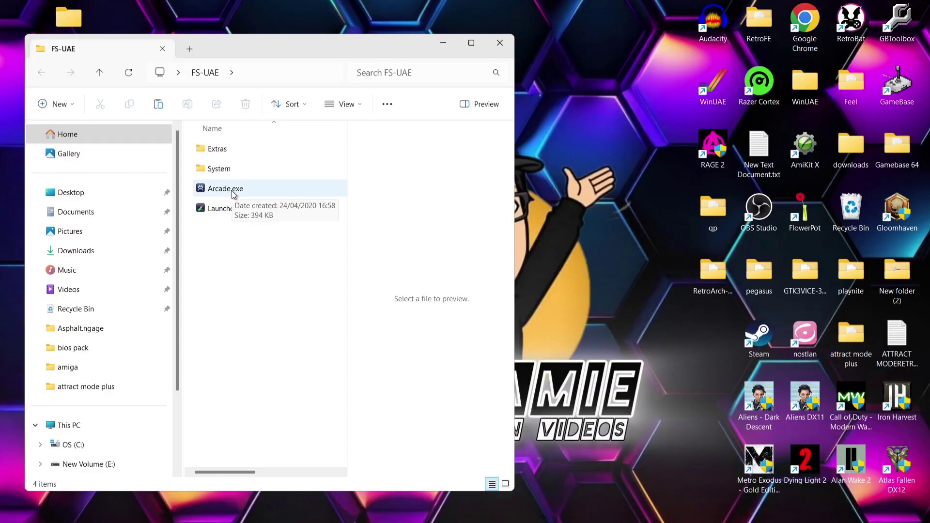
pyautogui.doubleClick(234, 193)
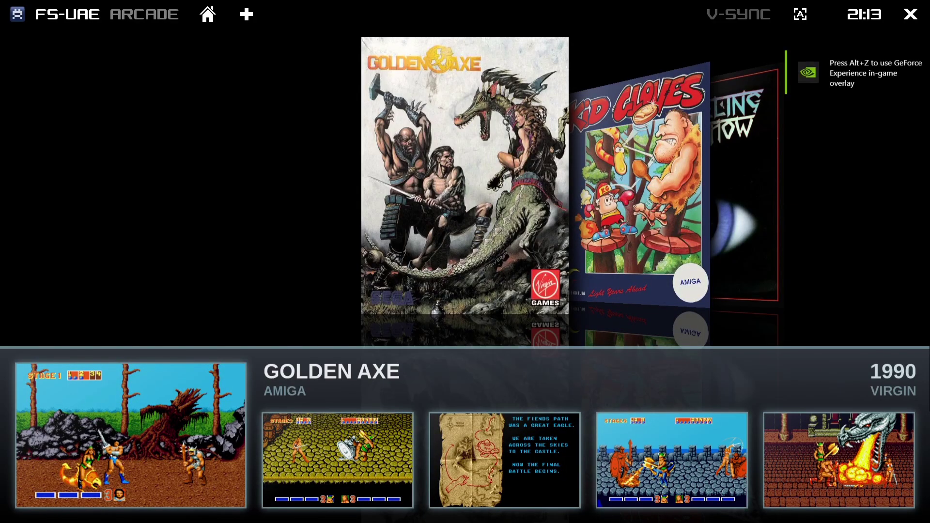
pyautogui.press('Right')
pyautogui.press('Right')
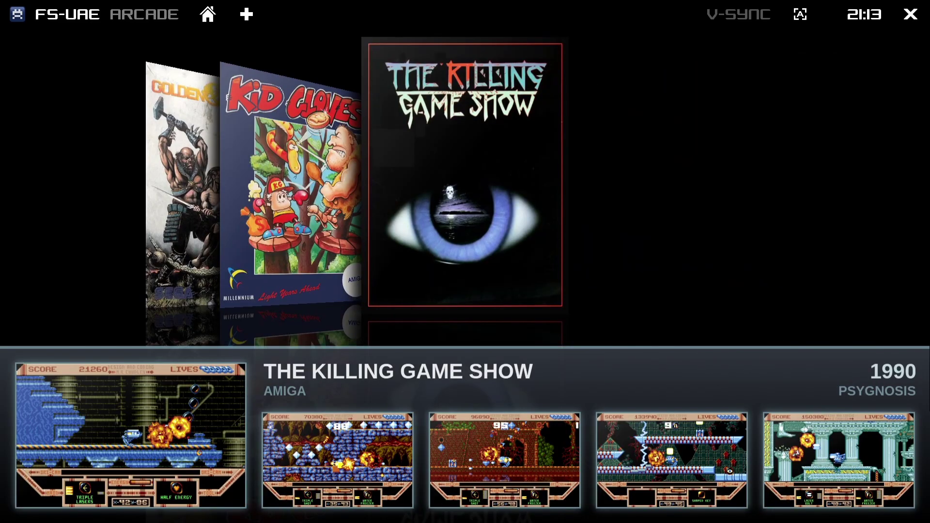
pyautogui.press('Left')
pyautogui.press('Right')
# - Launch Golden Axe from the Arcade game covers and rotate the characters on its Select Player screen
pyautogui.press('Left')
pyautogui.press('Left')
pyautogui.press('Return')
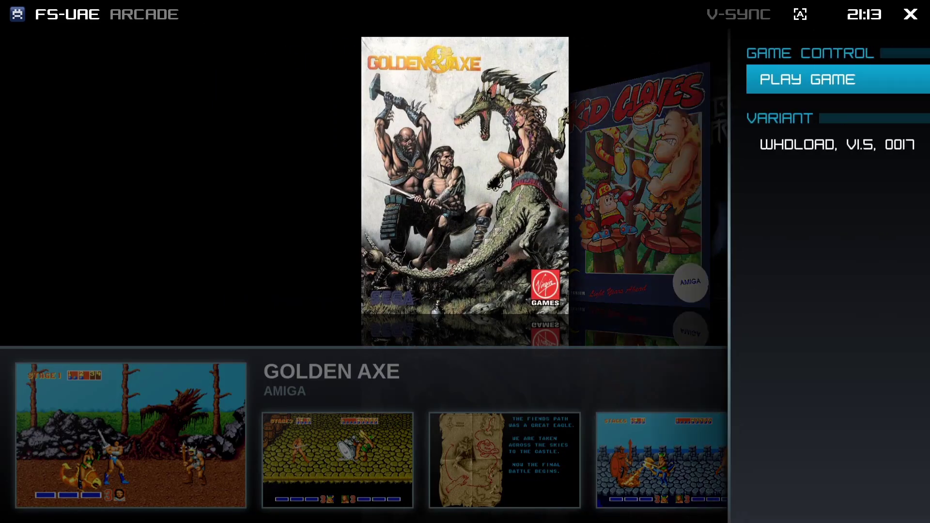
pyautogui.press('Return')
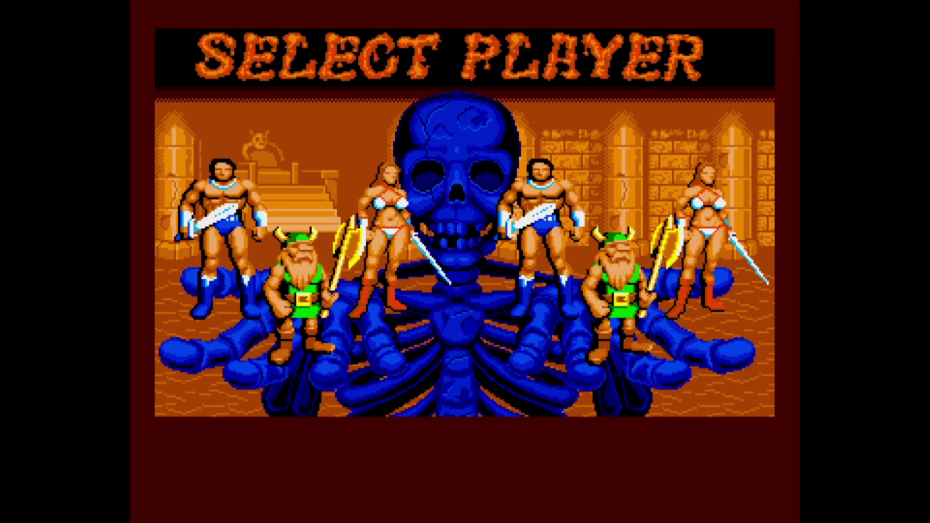
pyautogui.press('Right')
pyautogui.press('Right')
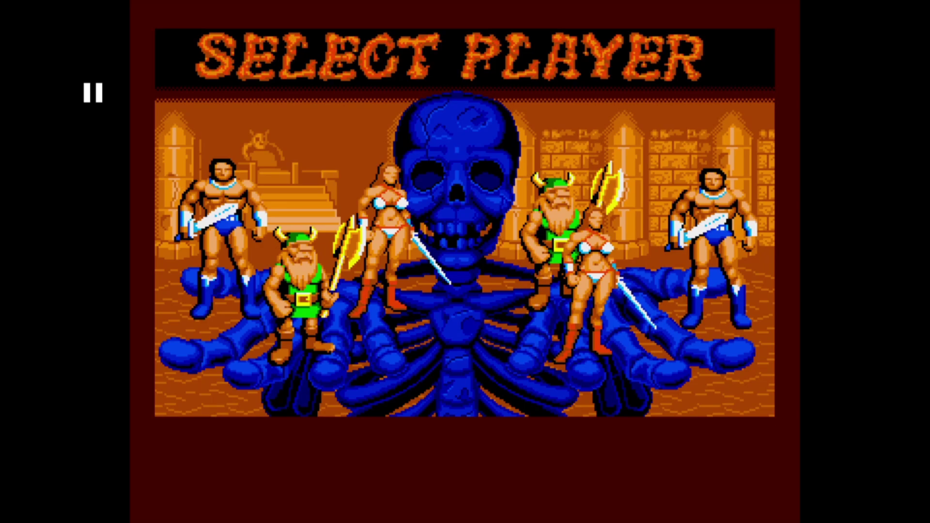
# - Assign the XInput Controller to joystick port 1 in the emulator's input options and leave the options
pyautogui.press('F12')
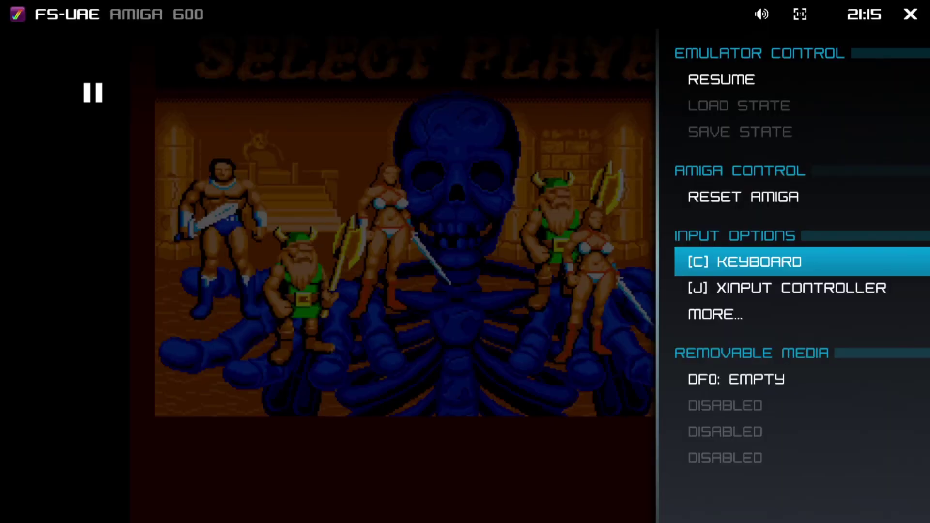
pyautogui.press('Return')
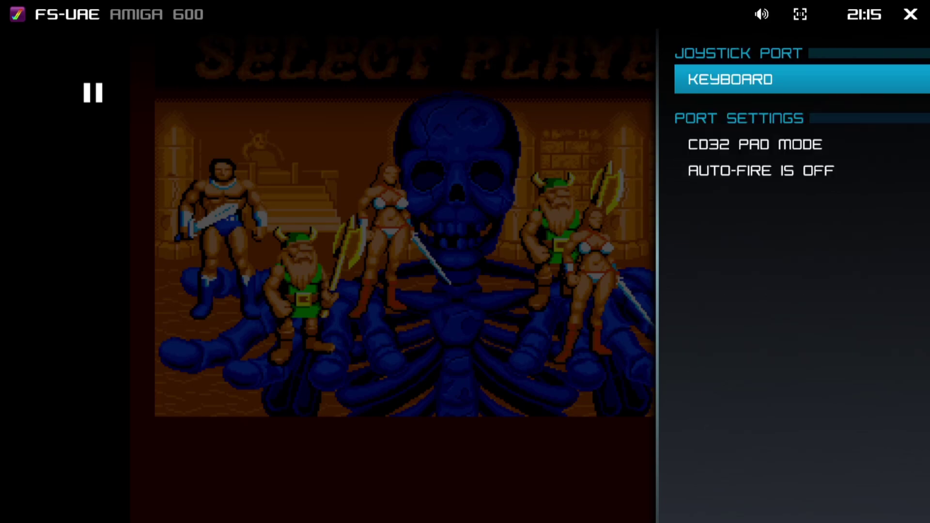
pyautogui.press('Return')
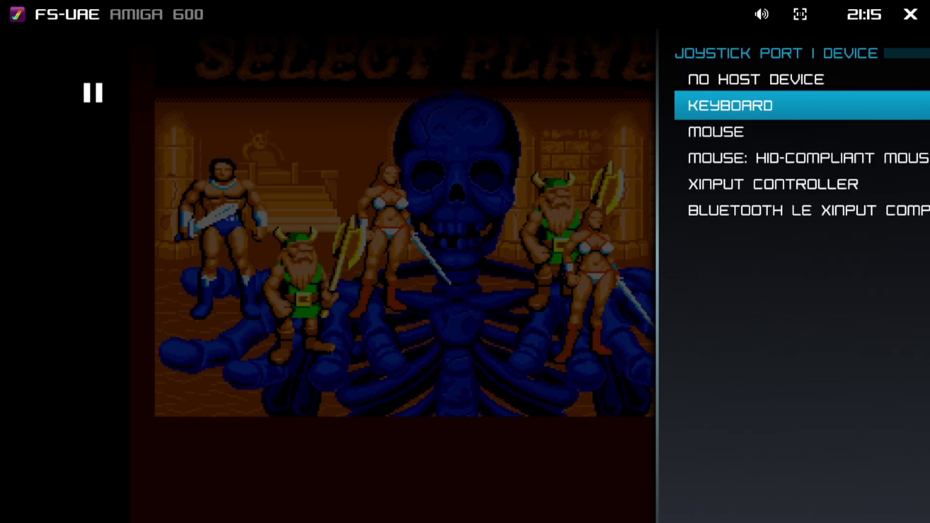
pyautogui.press('Down')
pyautogui.press('Down')
pyautogui.press('Down')
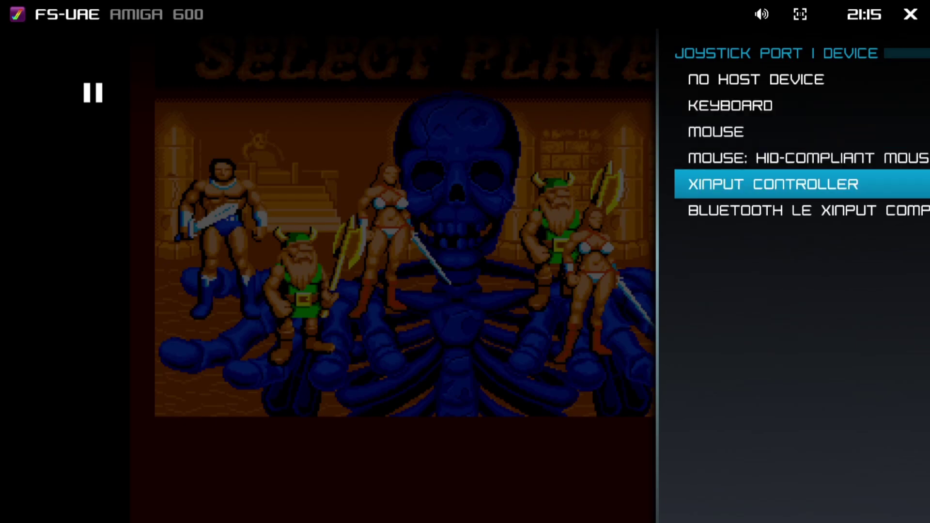
pyautogui.press('Return')
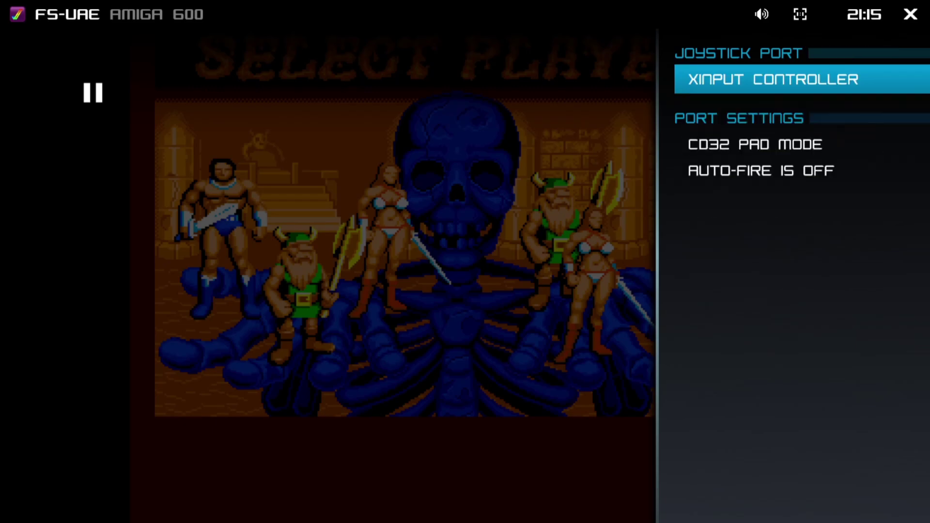
pyautogui.press('Escape')
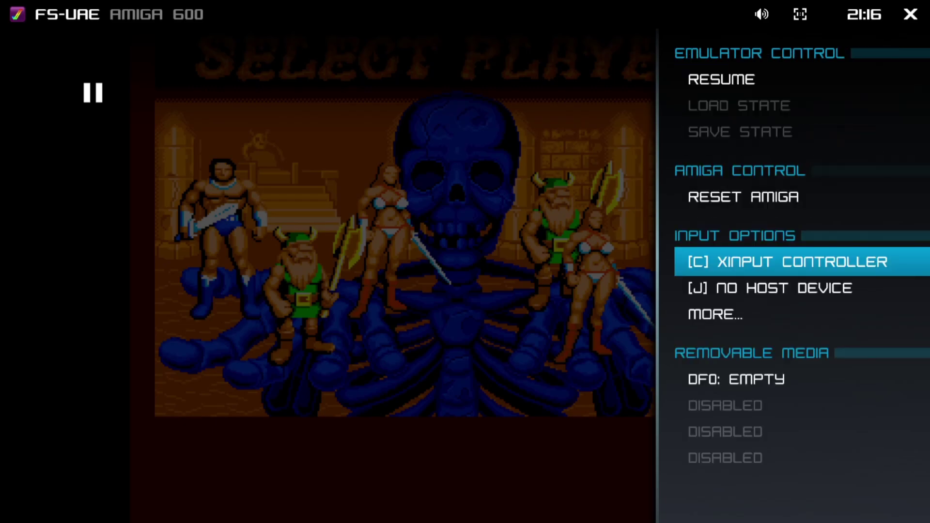
pyautogui.press('Up')
pyautogui.press('Escape')
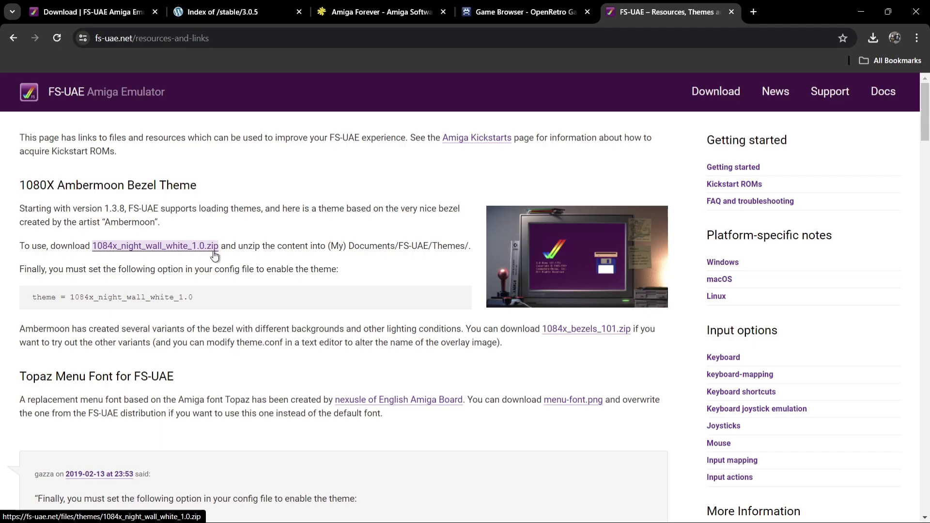
# - Copy the line "theme = 1084x_night_wall_white_1.0" from the FS-UAE resources page and minimize the browser
pyautogui.moveTo(196, 300); pyautogui.dragTo(31, 294)
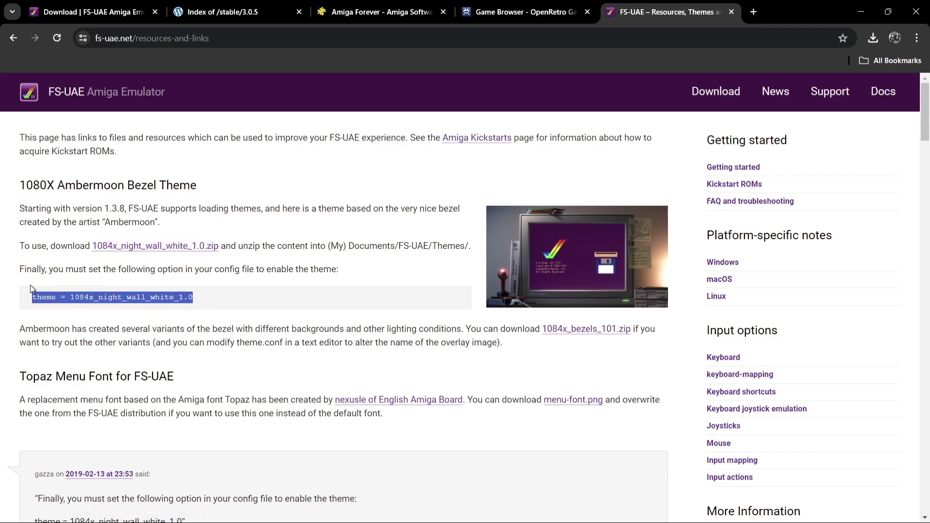
pyautogui.rightClick(76, 297)
pyautogui.click(102, 310)
pyautogui.click(859, 7)
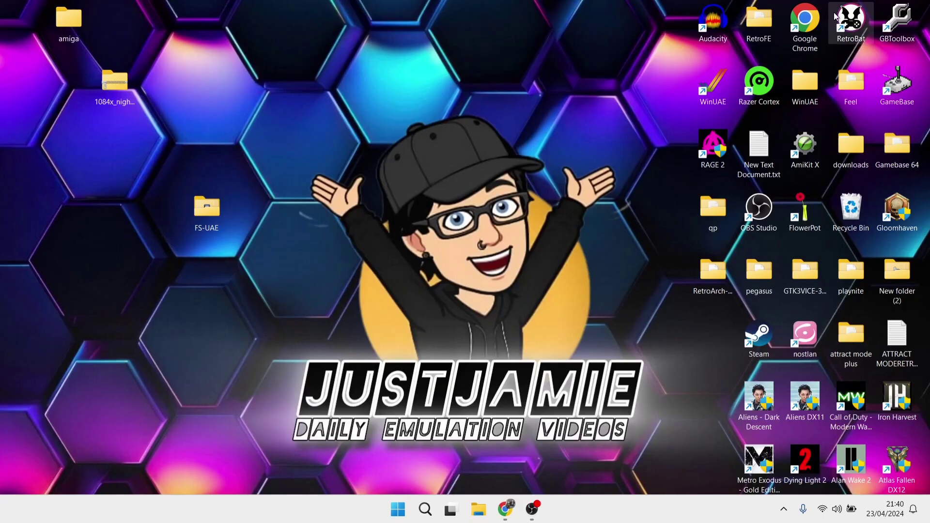
# - Extract the 1084x_night_wall_white_1.0 folder from its zip archive to the desktop
pyautogui.doubleClick(115, 93)
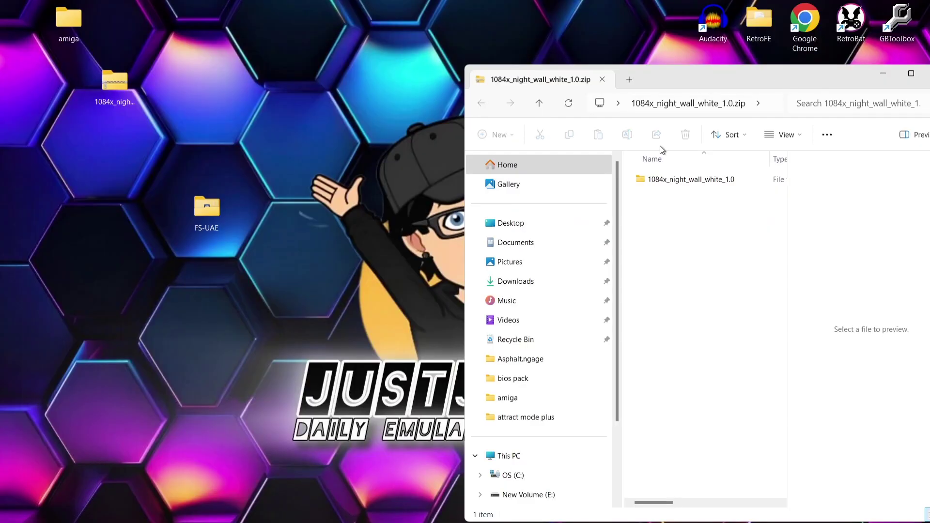
pyautogui.click(663, 179)
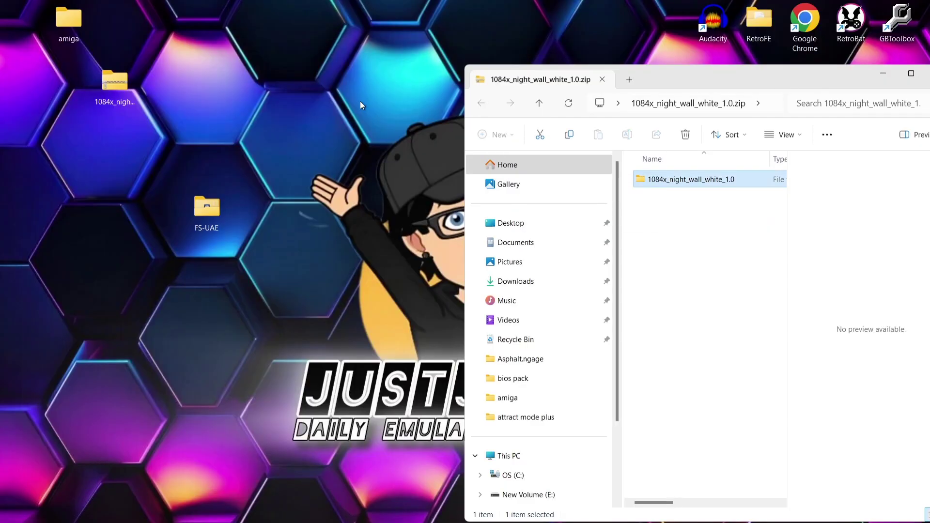
pyautogui.moveTo(360, 105); pyautogui.dragTo(251, 72)
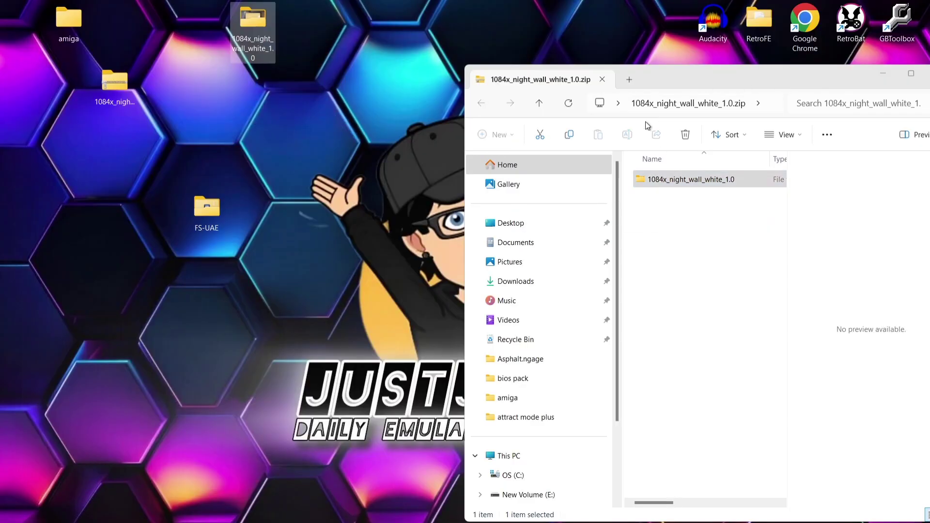
# - Move the extracted 1084x_night_wall_white_1.0 folder into Documents > FS-UAE > Themes and close the folder window
pyautogui.click(528, 252)
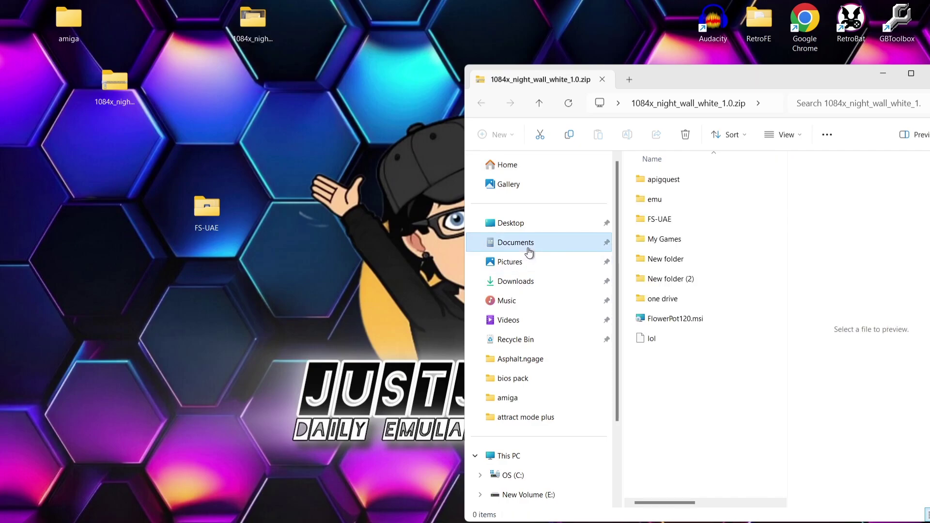
pyautogui.doubleClick(704, 222)
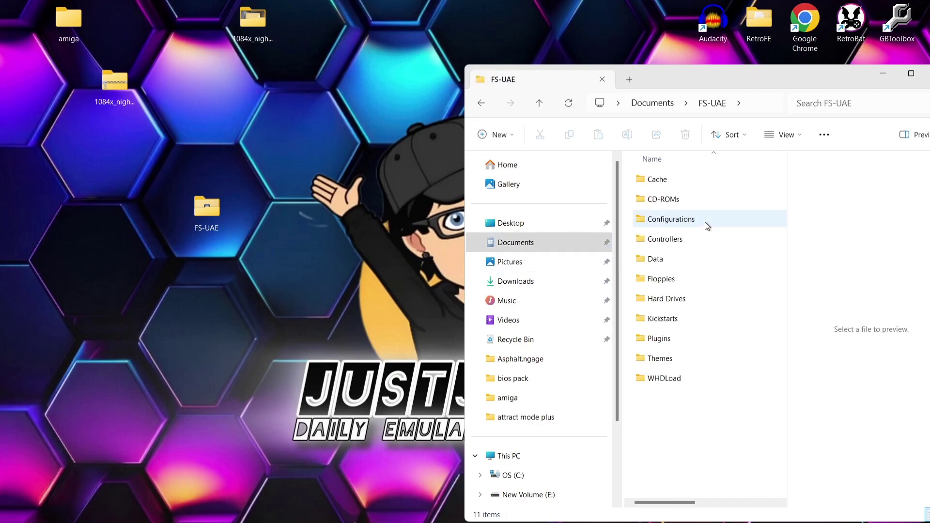
pyautogui.doubleClick(681, 359)
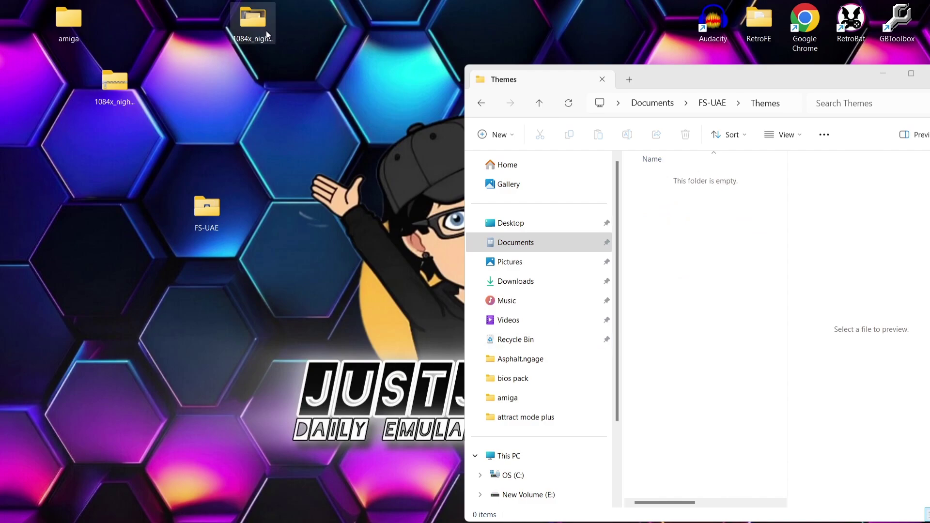
pyautogui.moveTo(266, 31); pyautogui.dragTo(684, 281)
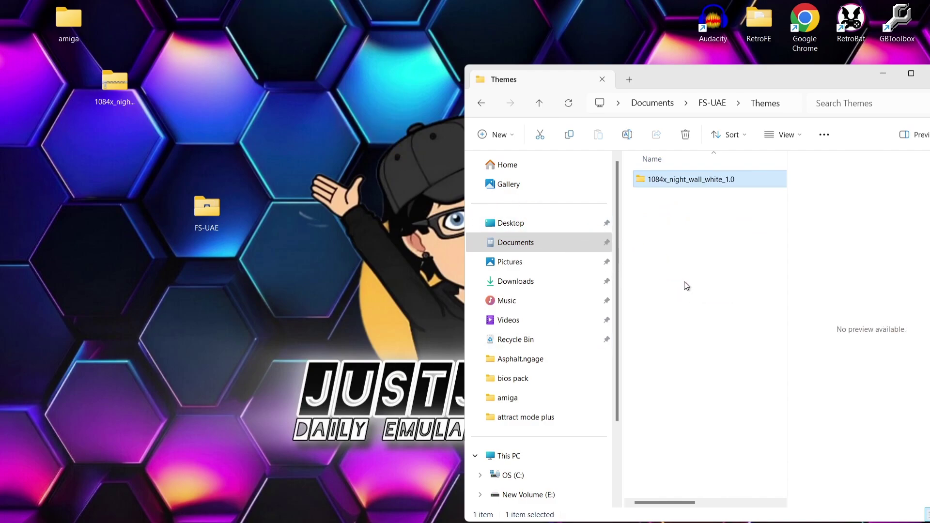
pyautogui.doubleClick(691, 77)
pyautogui.click(917, 8)
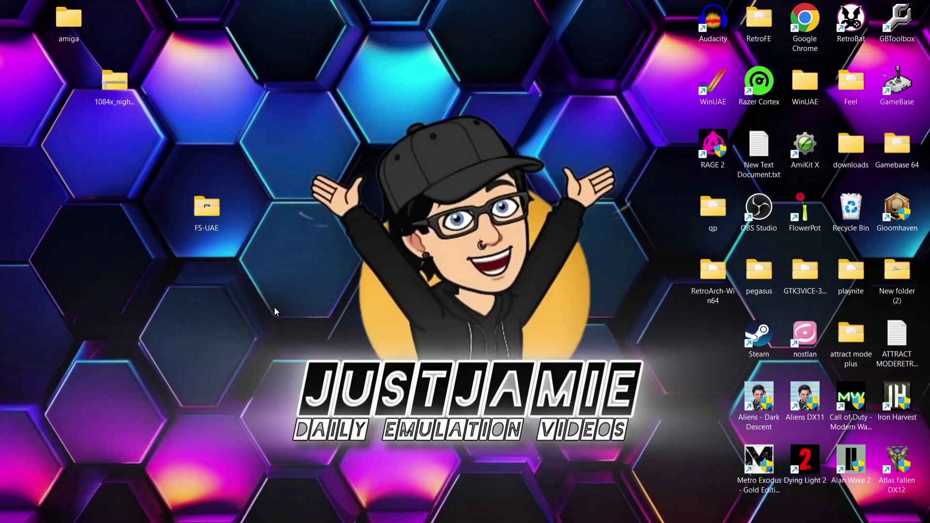
# - Open FS-UAE Launcher and add "theme = 1084x_night_wall_white_1.0" below quick_settings in the Advanced settings, closing the settings
pyautogui.doubleClick(200, 198)
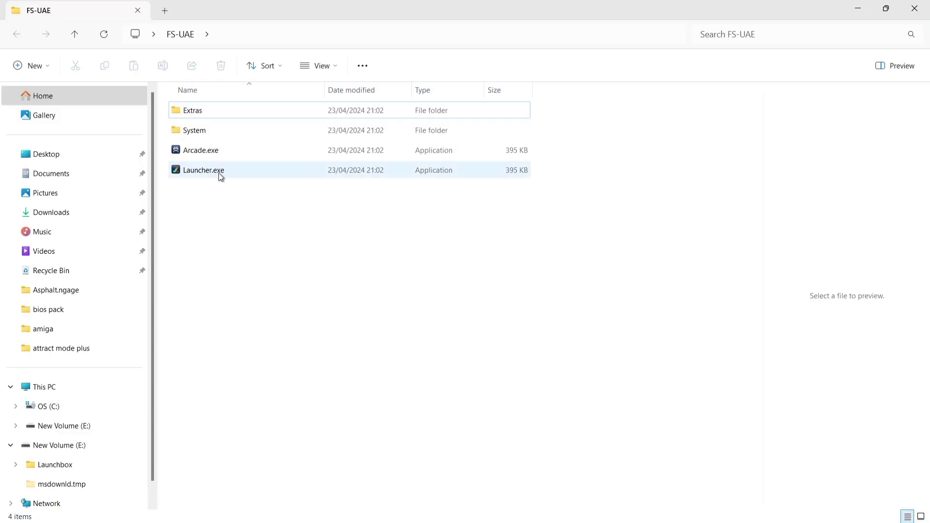
pyautogui.doubleClick(219, 173)
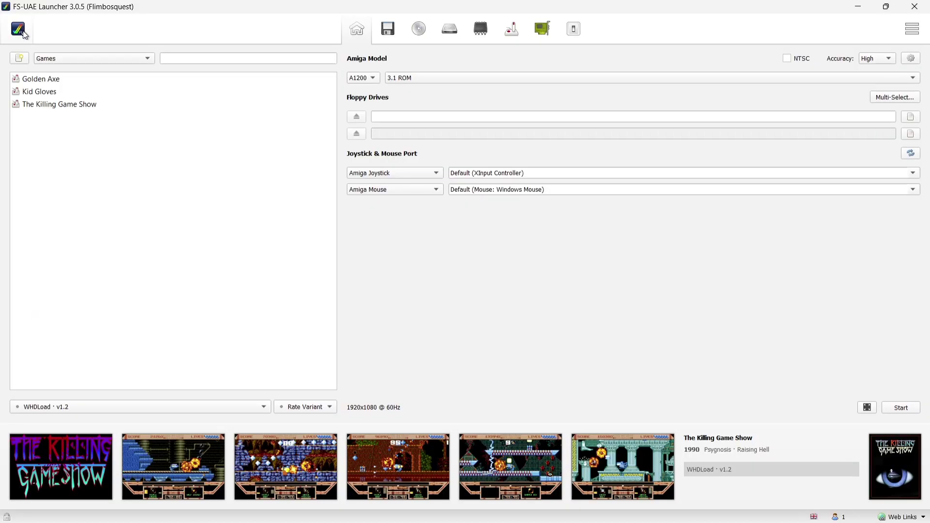
pyautogui.click(23, 33)
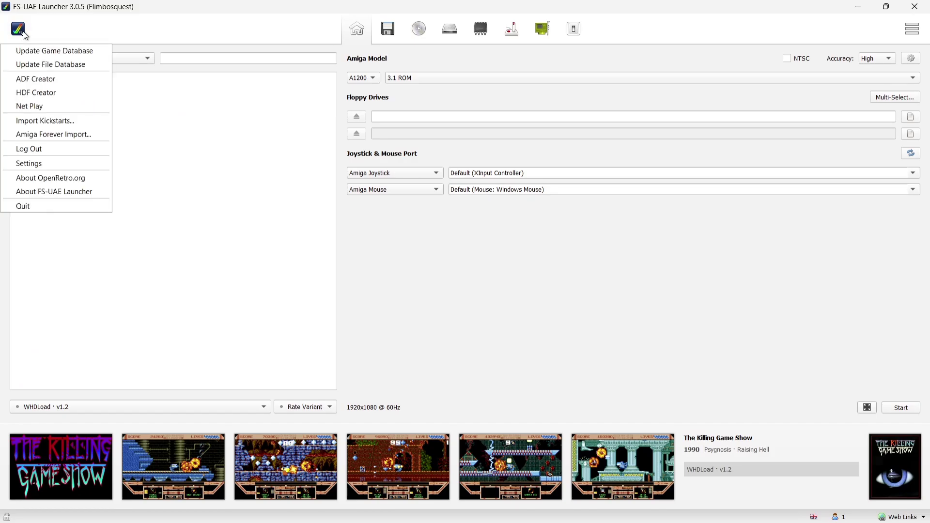
pyautogui.click(52, 164)
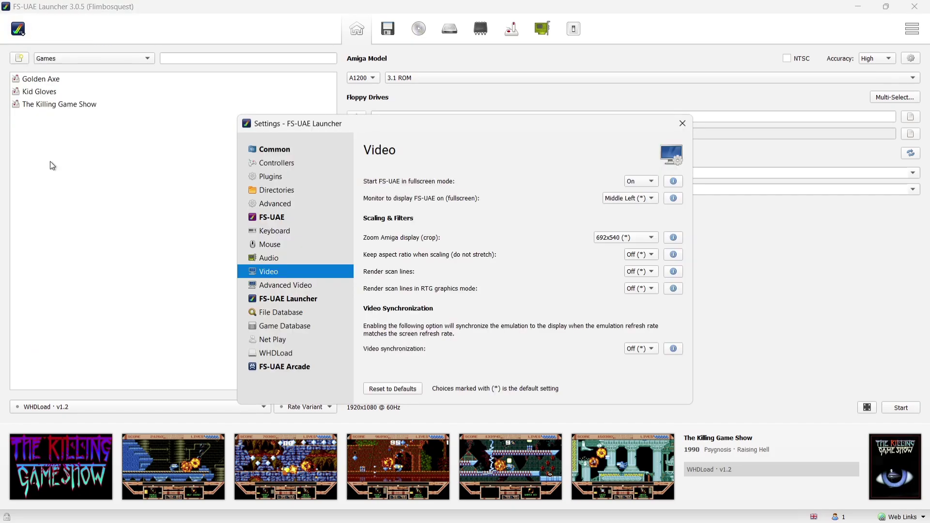
pyautogui.click(276, 203)
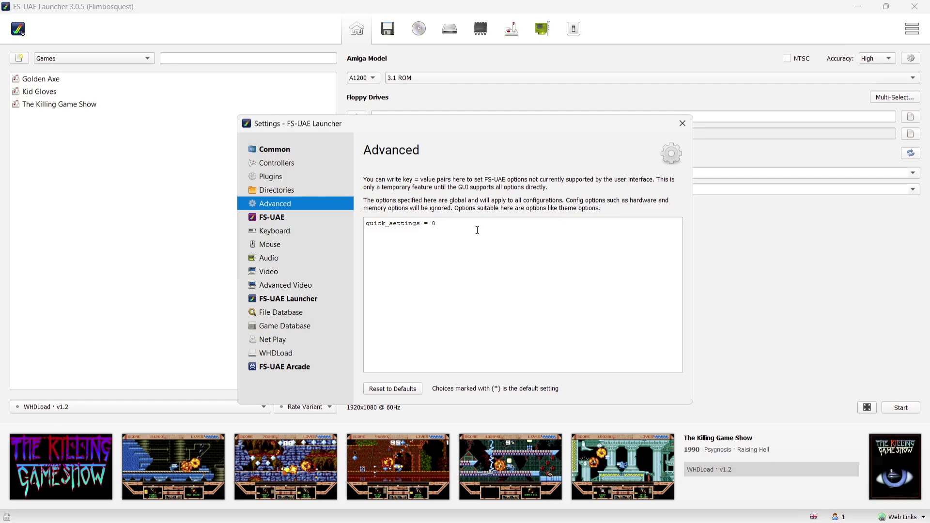
pyautogui.write('theme = 1084x_night_wall_white_1.0')
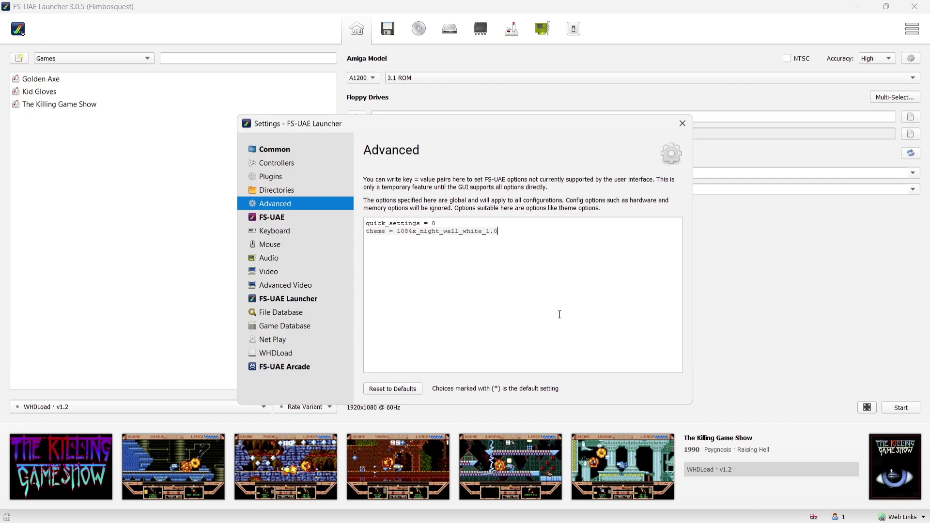
pyautogui.click(682, 124)
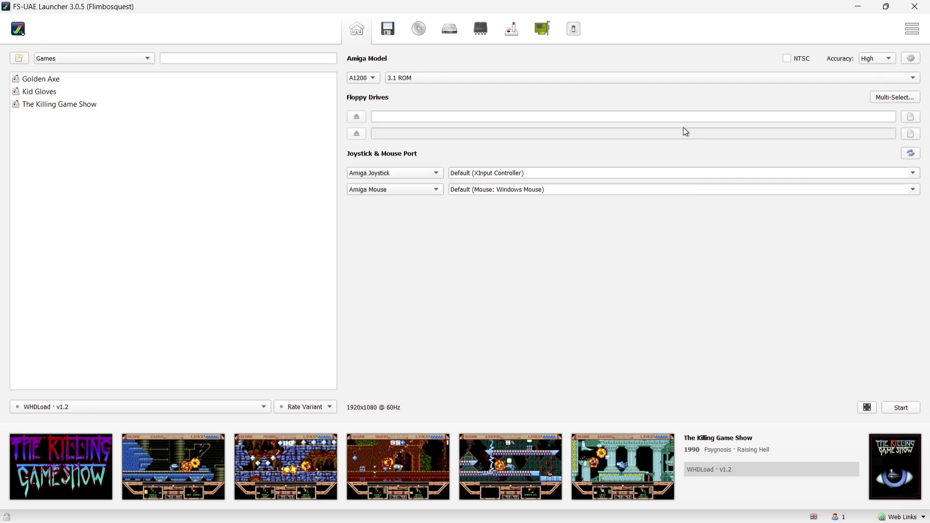
# - Launch The Killing Game Show to test the bezel theme, and close FS-UAE Launcher after returning from the game
pyautogui.doubleClick(77, 107)
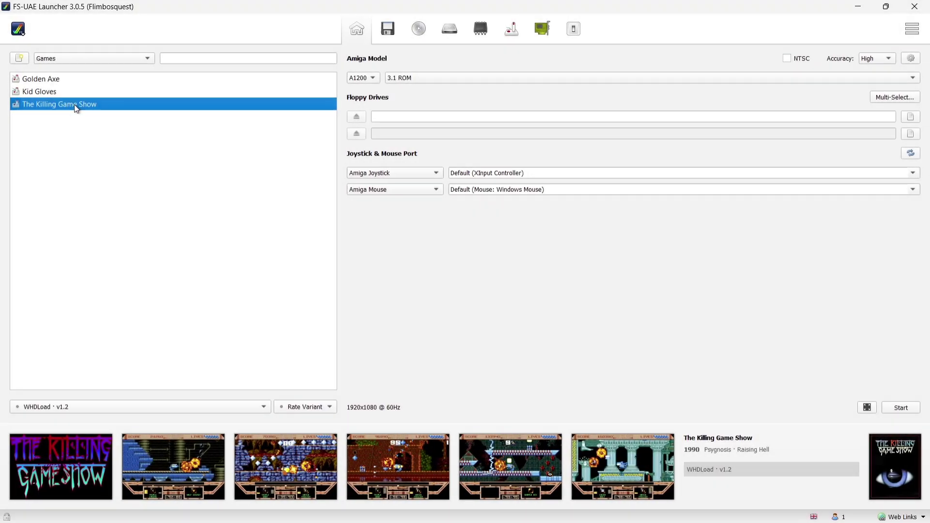
pyautogui.click(913, 7)
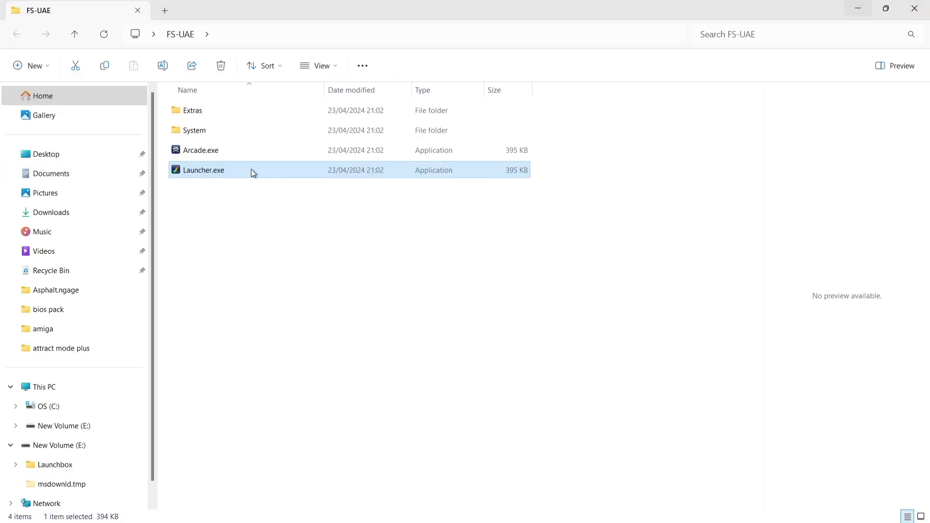
# - Start FS-UAE Arcade again from the FS-UAE folder
pyautogui.doubleClick(255, 149)
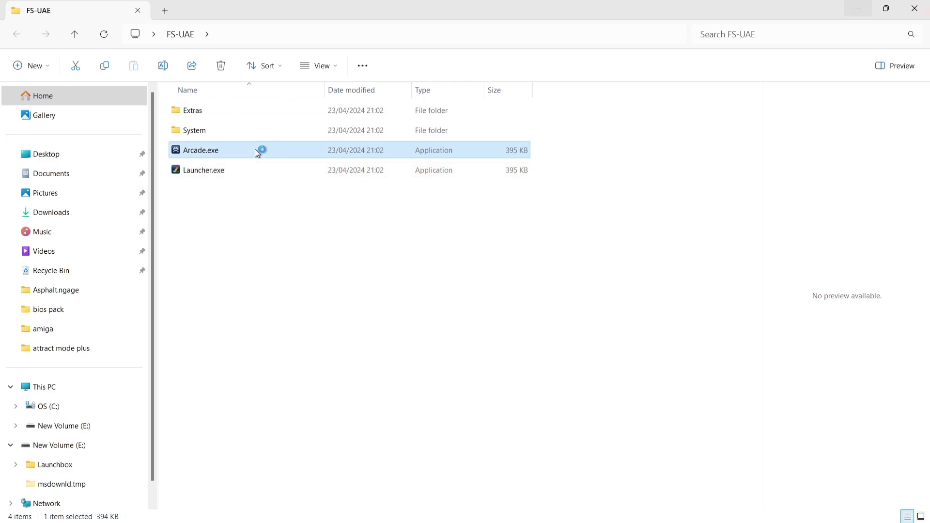